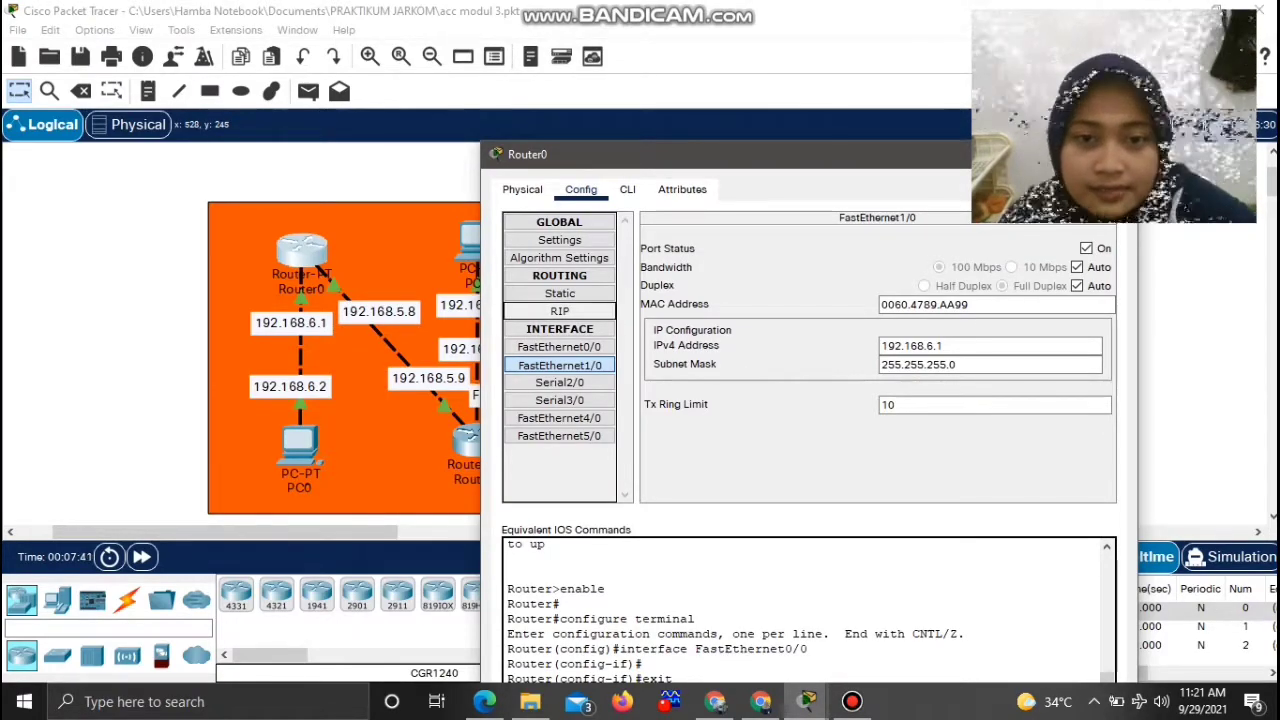
# Review the IPv4 address and subnet mask of Router0's FastEthernet0/0 and FastEthernet1/0 interfaces, and close its configuration
pyautogui.click(559, 347)
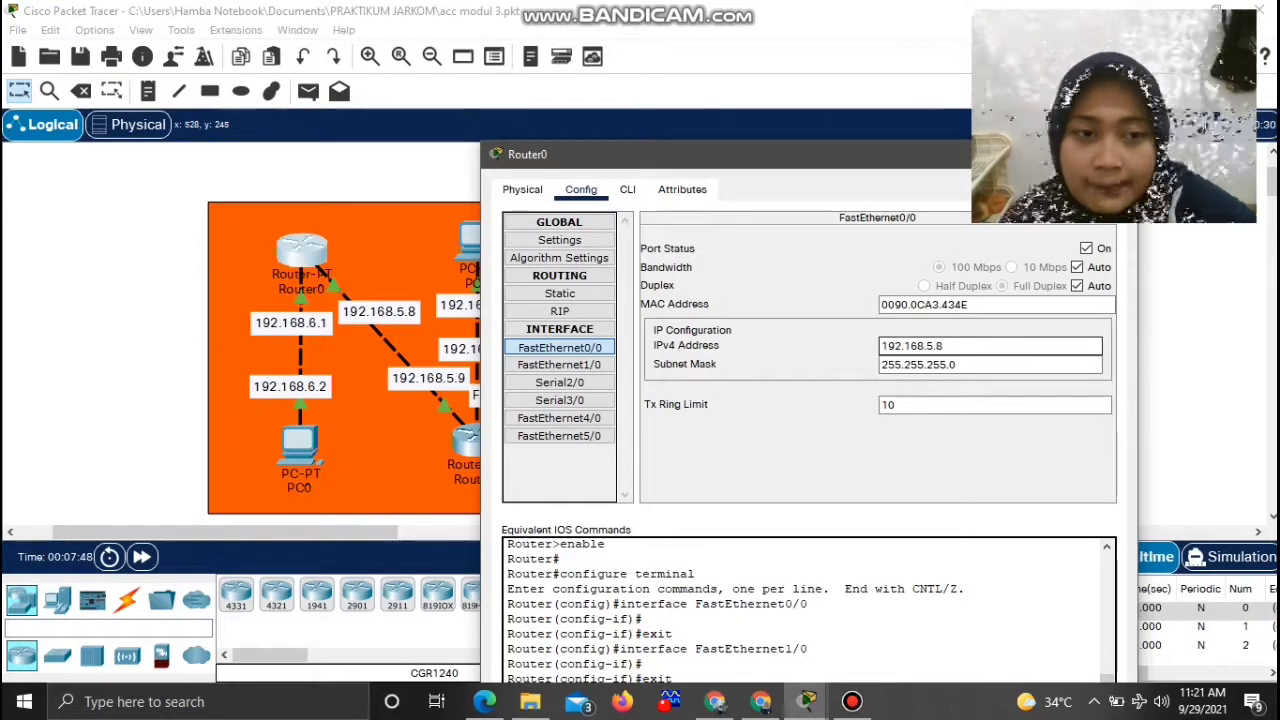
pyautogui.click(559, 365)
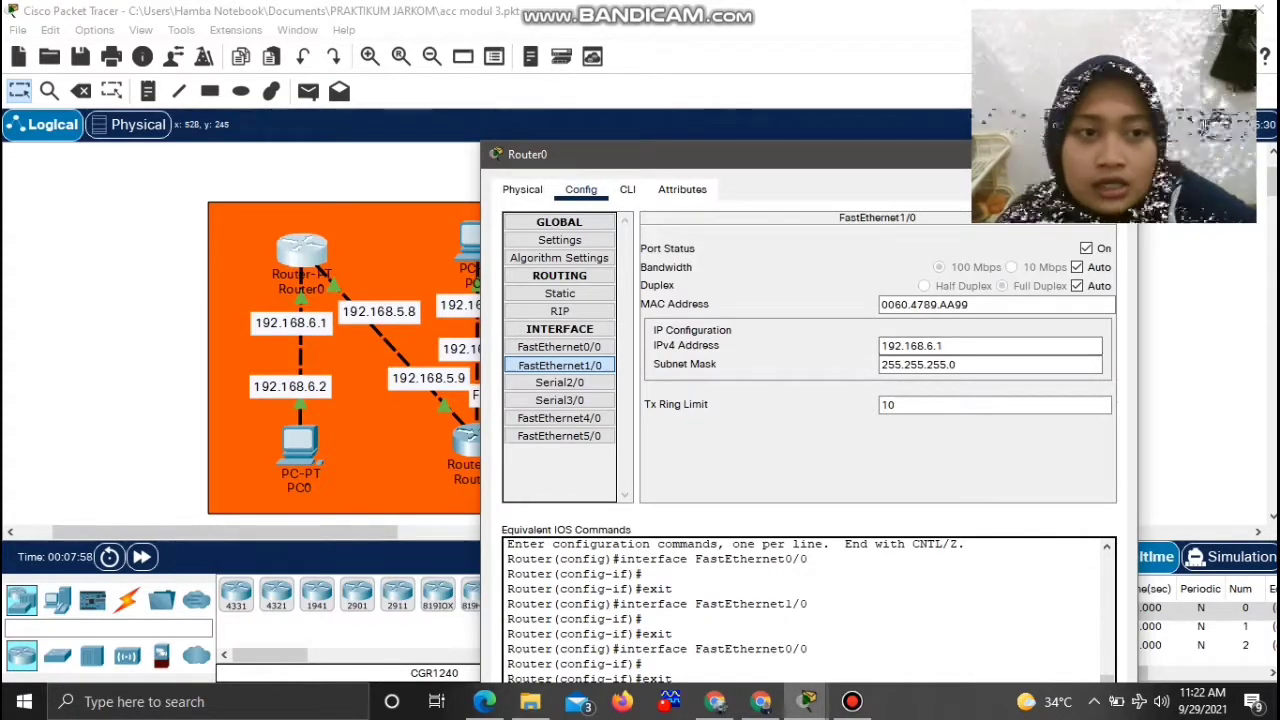
pyautogui.click(1116, 154)
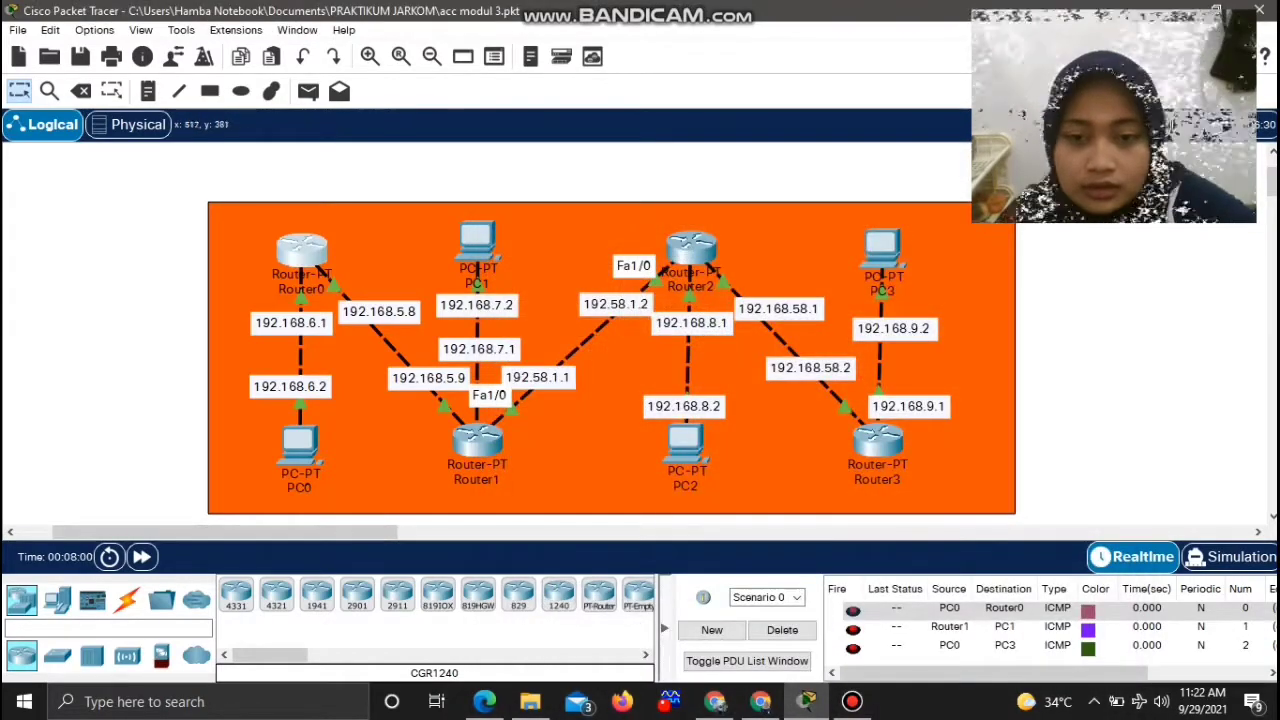
# Examine the IP settings of Router1's FastEthernet0/0, FastEthernet1/0 and FastEthernet6/0 interfaces, and close its configuration
pyautogui.click(477, 440)
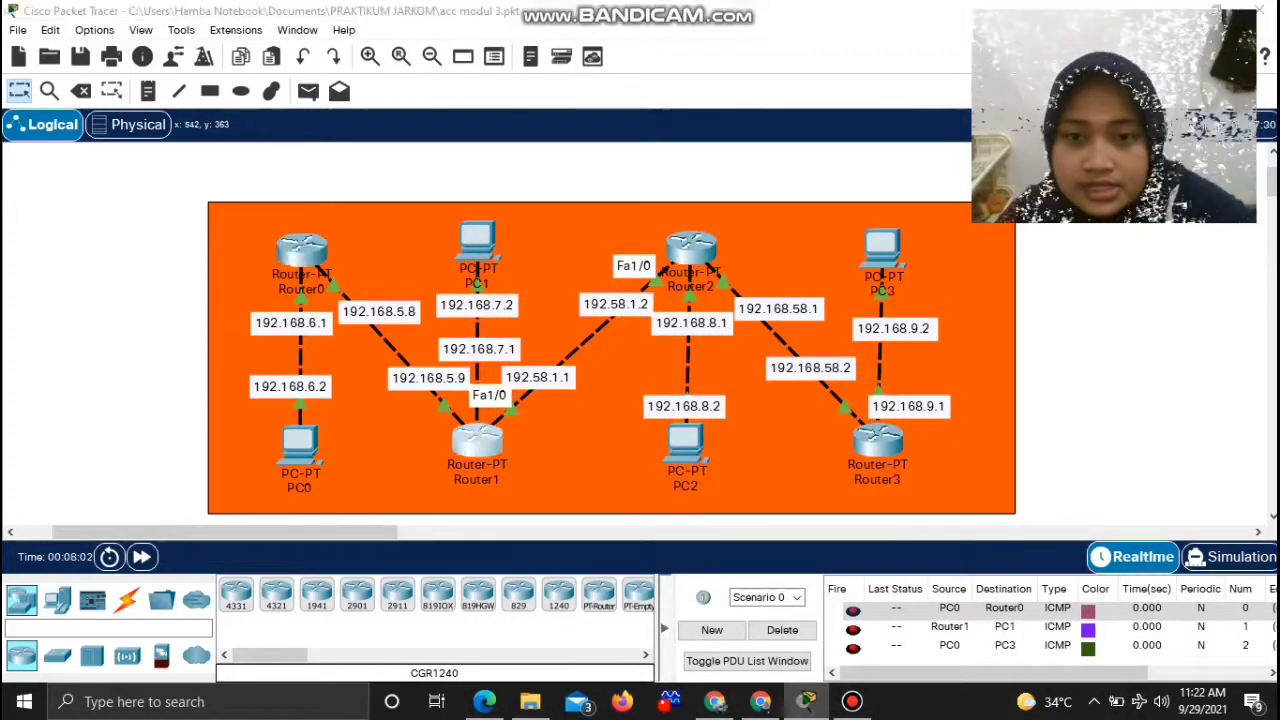
pyautogui.moveTo(600, 21); pyautogui.dragTo(866, 267)
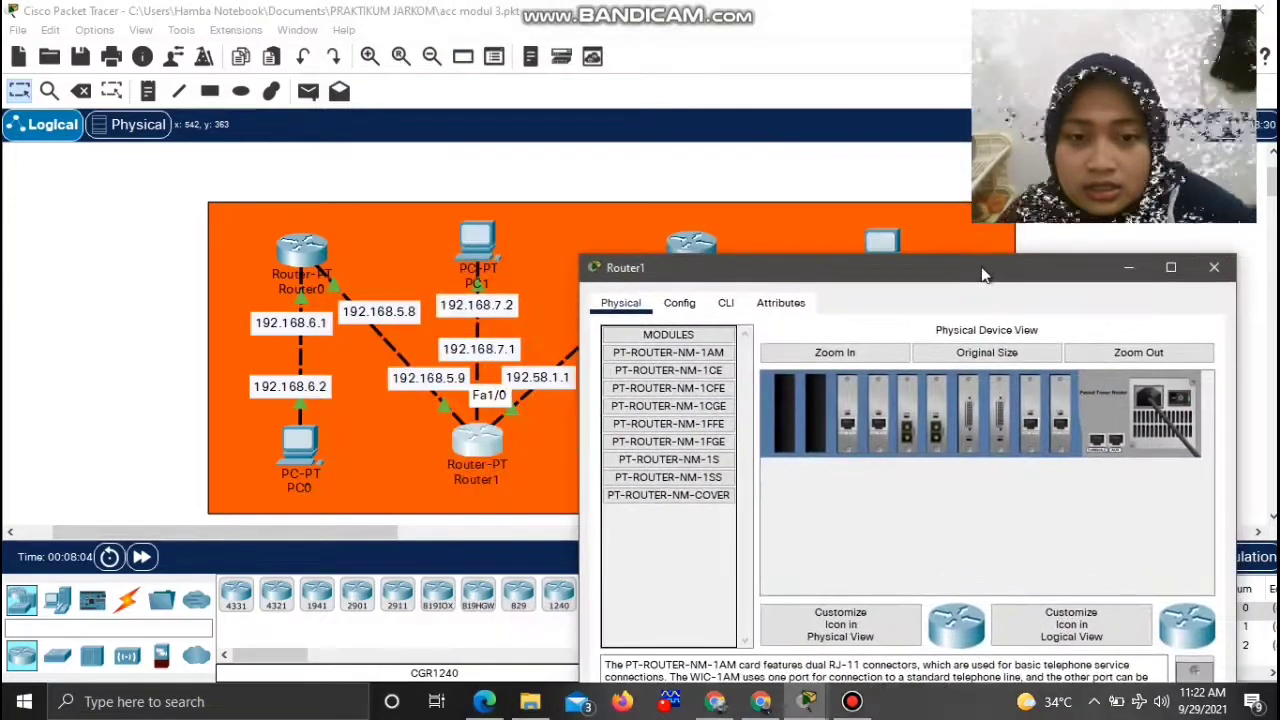
pyautogui.click(679, 303)
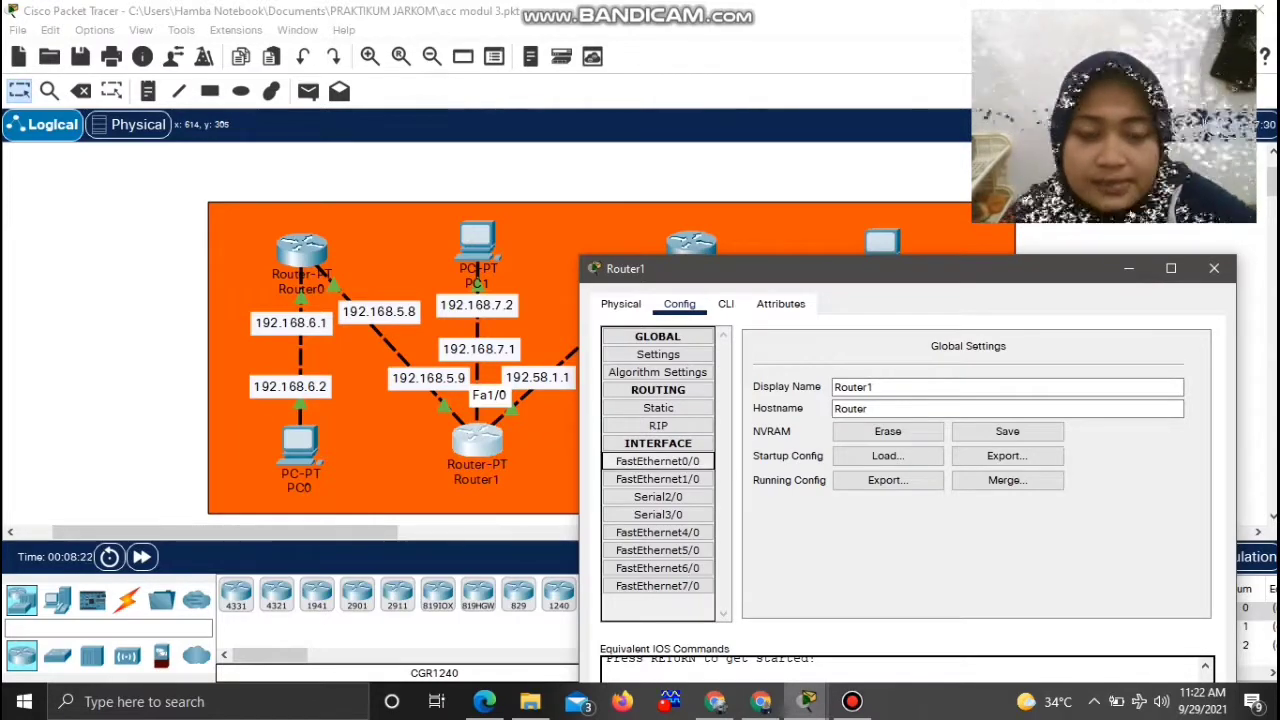
pyautogui.click(658, 461)
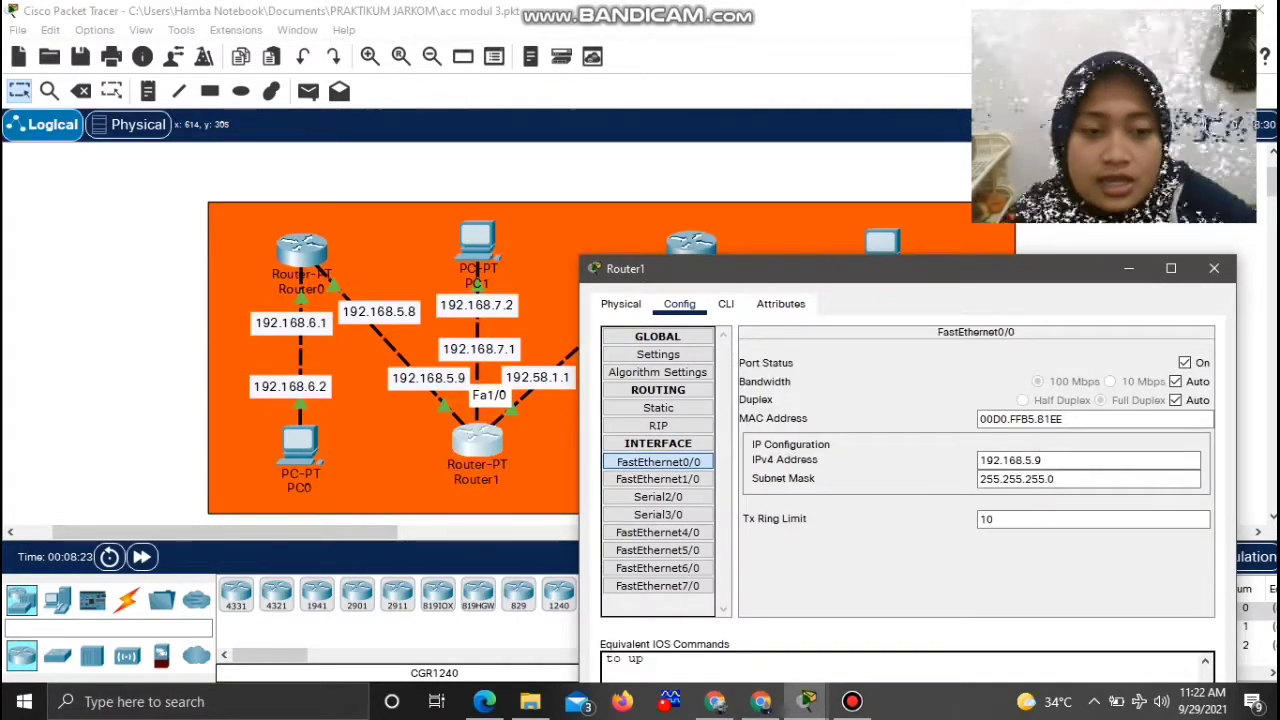
pyautogui.click(1060, 460)
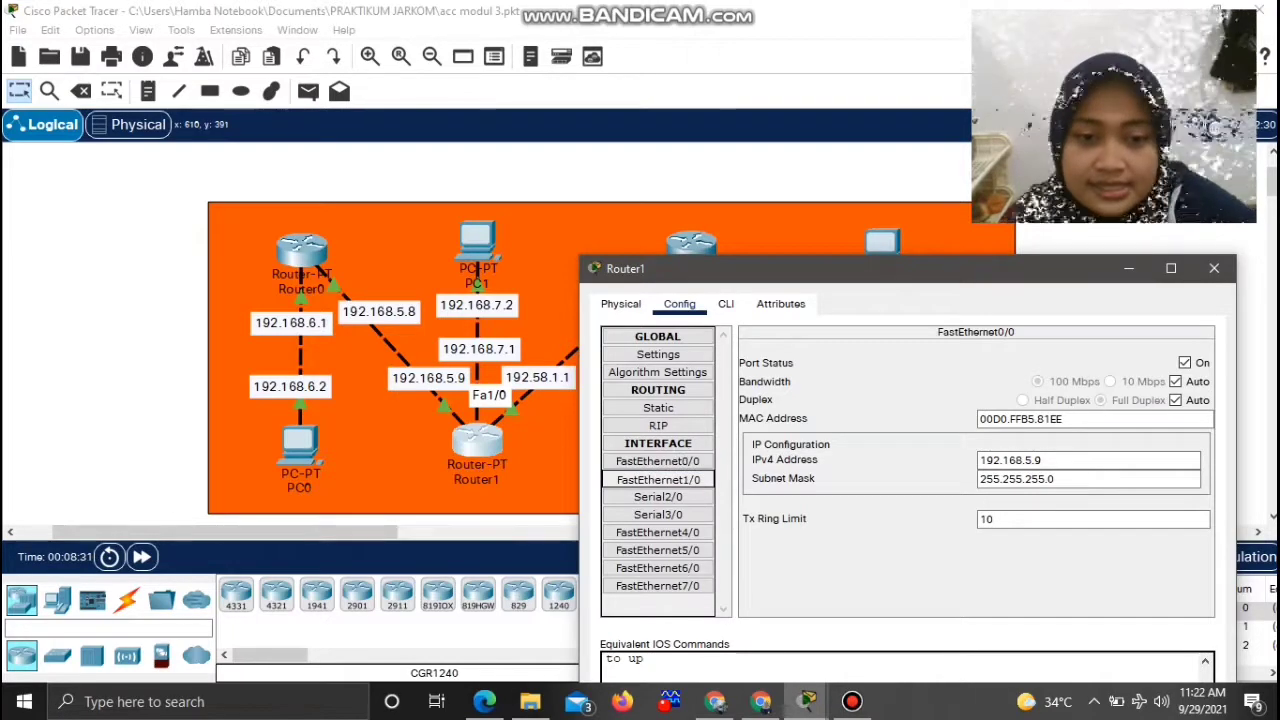
pyautogui.click(658, 479)
pyautogui.click(1060, 460)
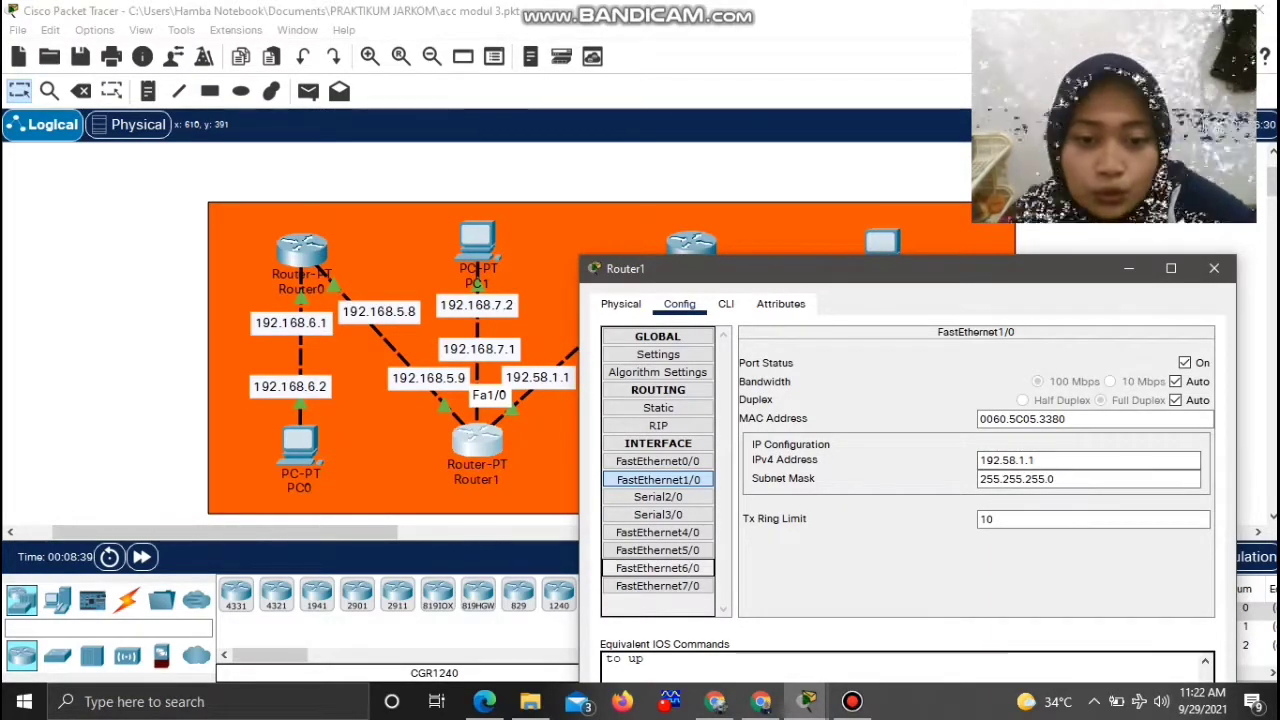
pyautogui.click(658, 568)
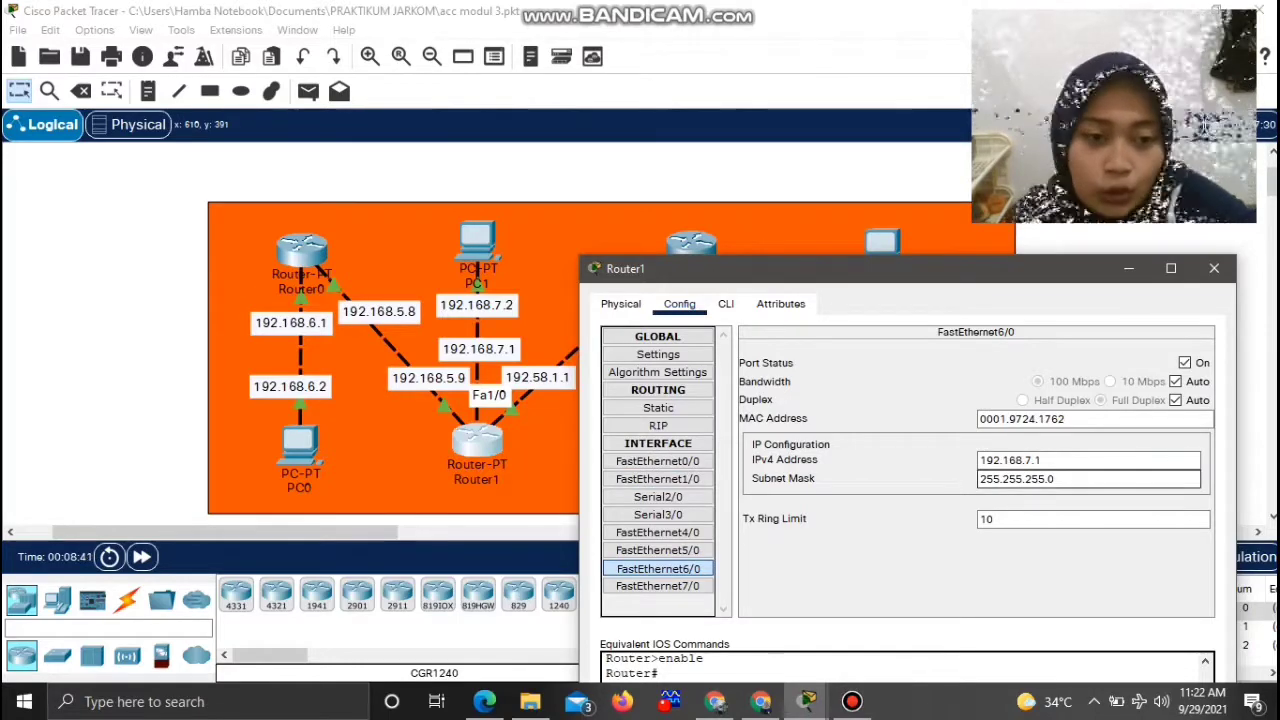
pyautogui.click(1043, 460)
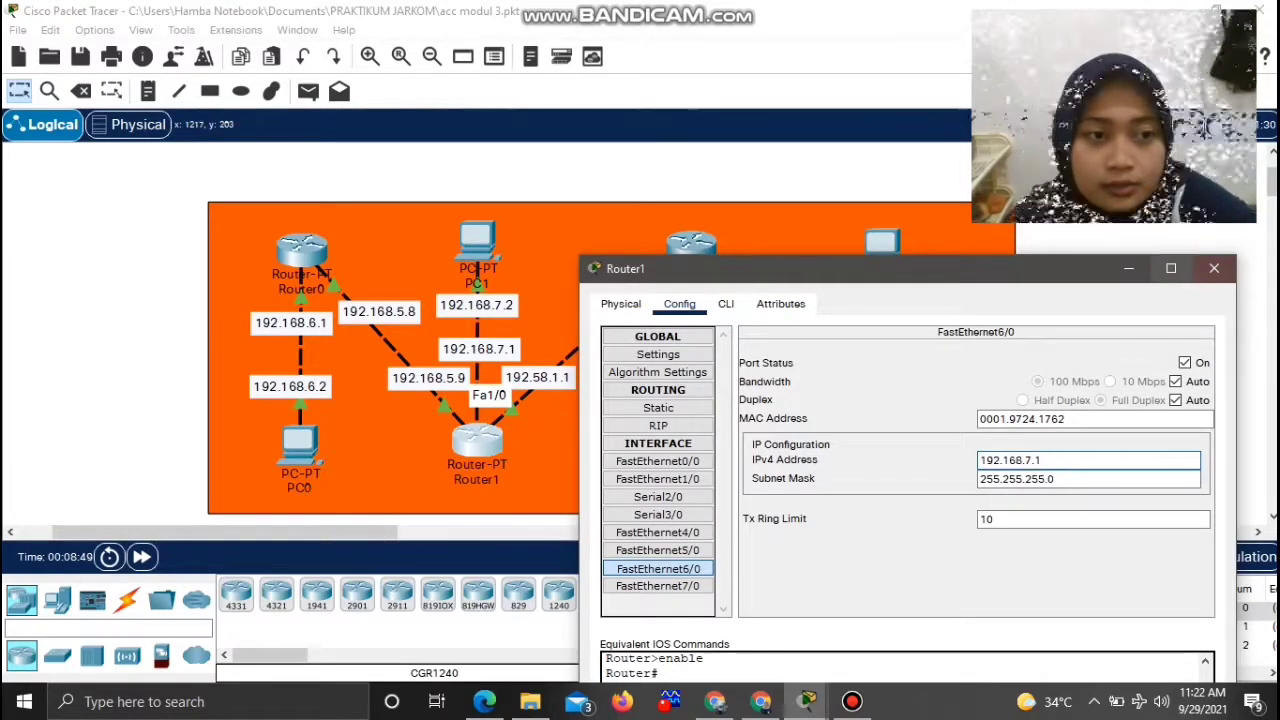
pyautogui.click(1214, 268)
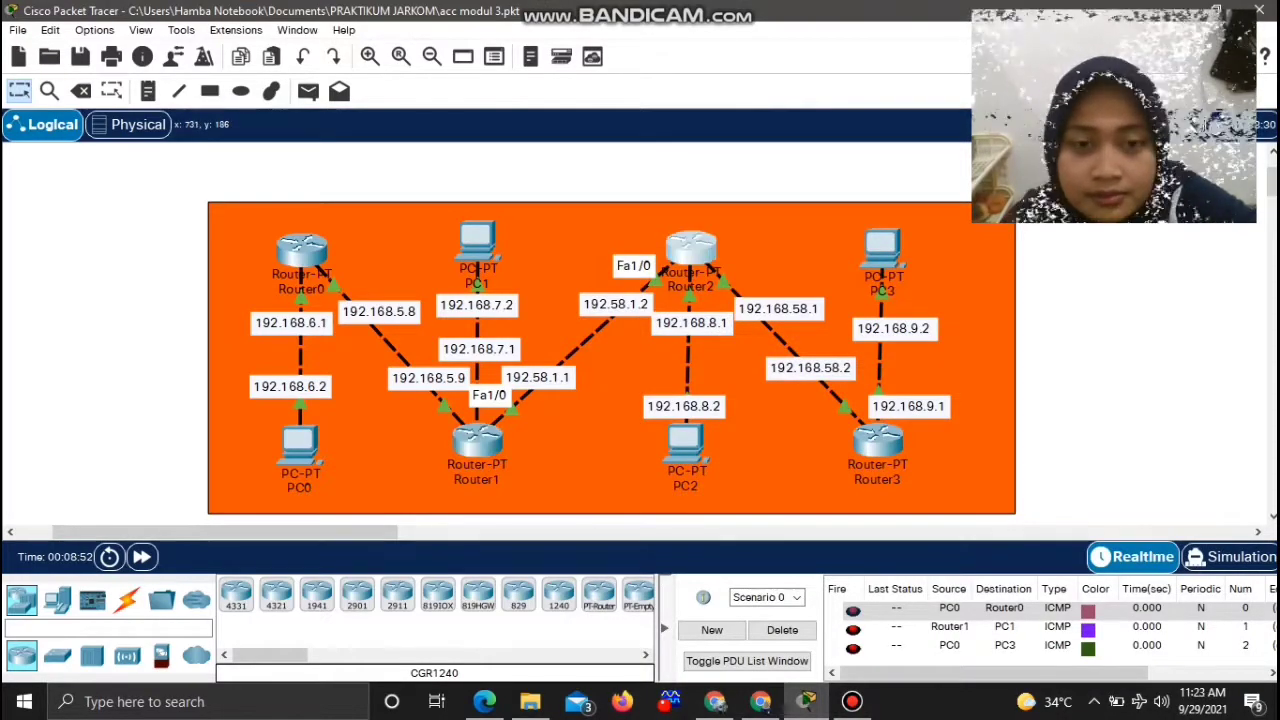
# Examine the IP settings of Router2's FastEthernet0/0, FastEthernet1/0 and FastEthernet6/0 interfaces, and close its configuration
pyautogui.click(691, 245)
pyautogui.moveTo(751, 34); pyautogui.dragTo(1210, 249)
pyautogui.click(872, 272)
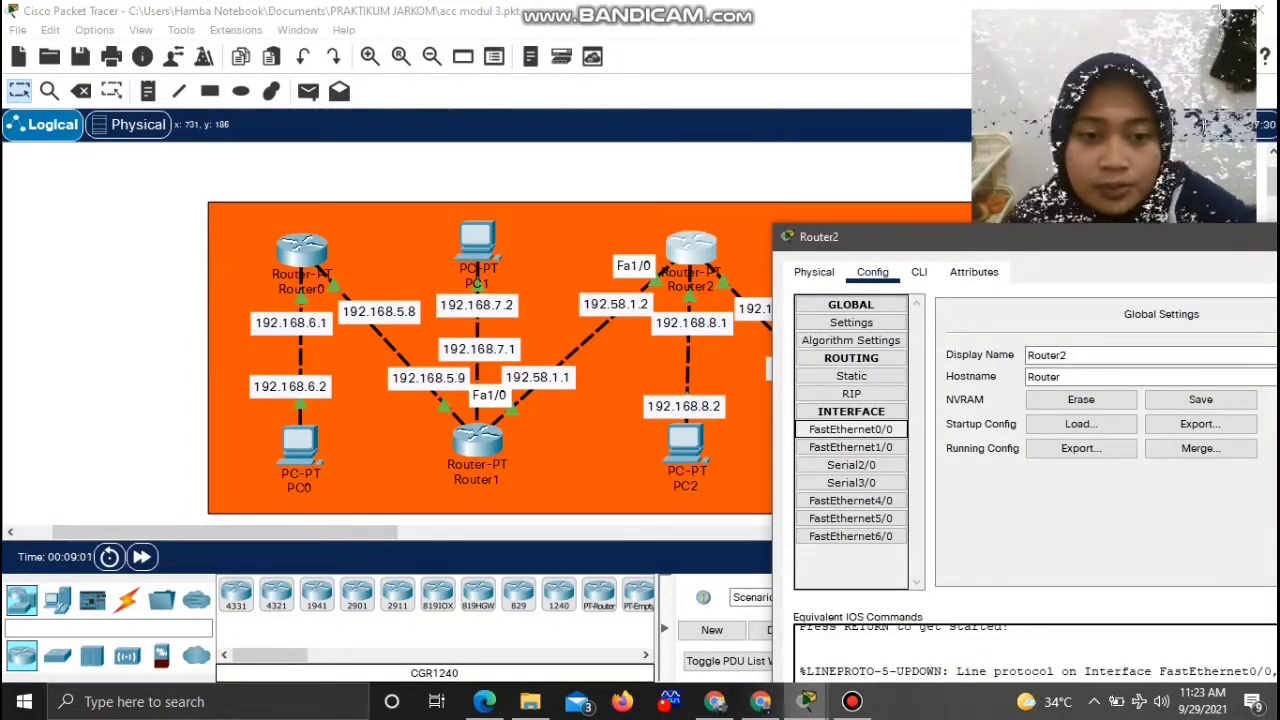
pyautogui.click(850, 447)
pyautogui.click(850, 465)
pyautogui.click(850, 536)
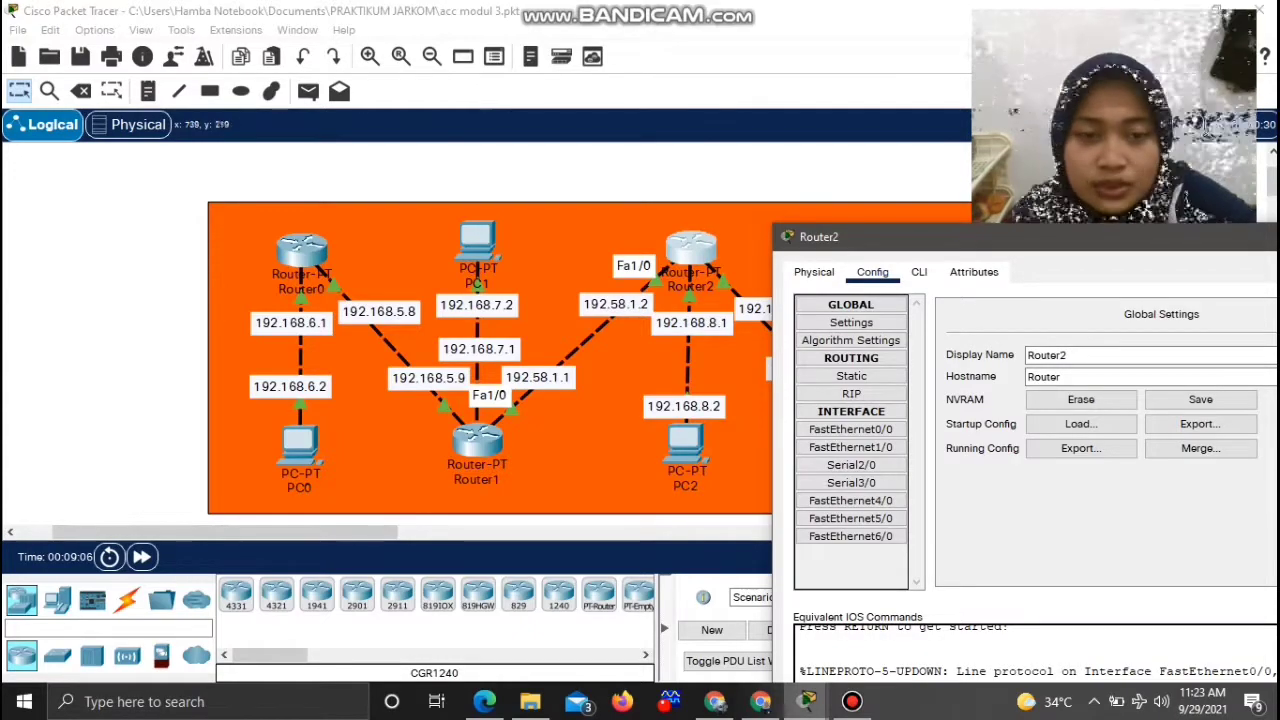
pyautogui.click(851, 429)
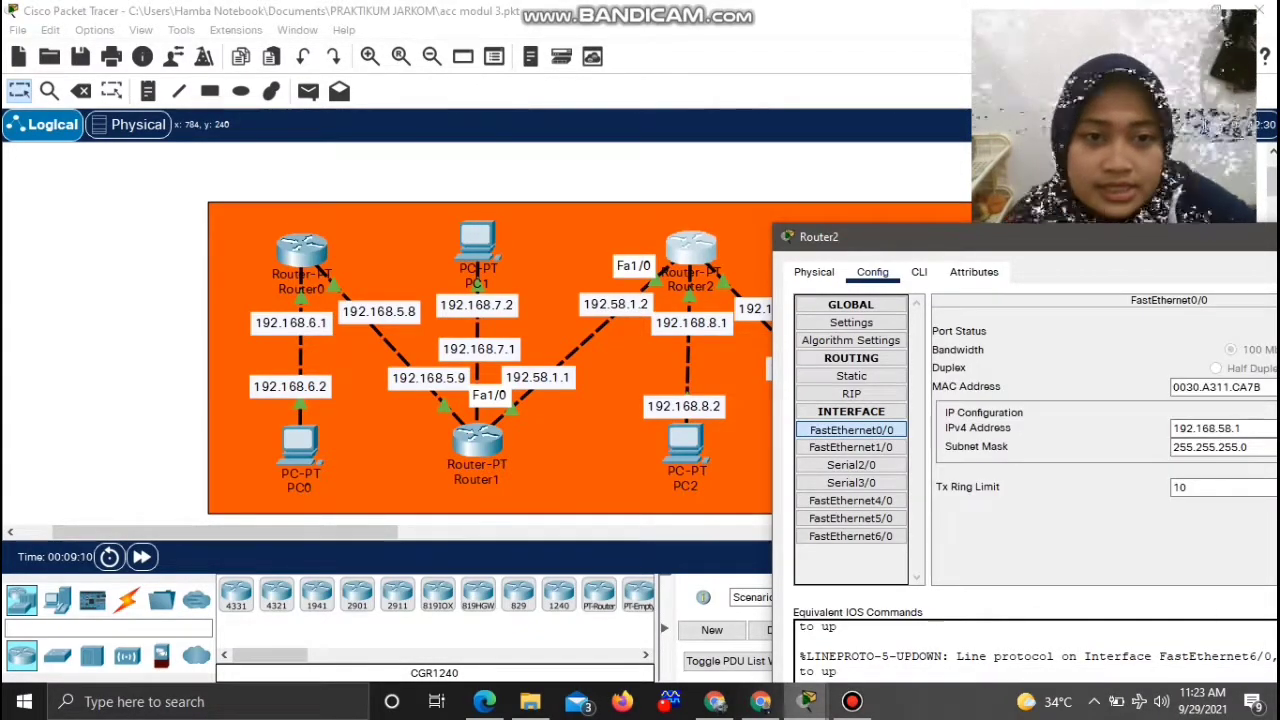
pyautogui.moveTo(1060, 244); pyautogui.dragTo(728, 403)
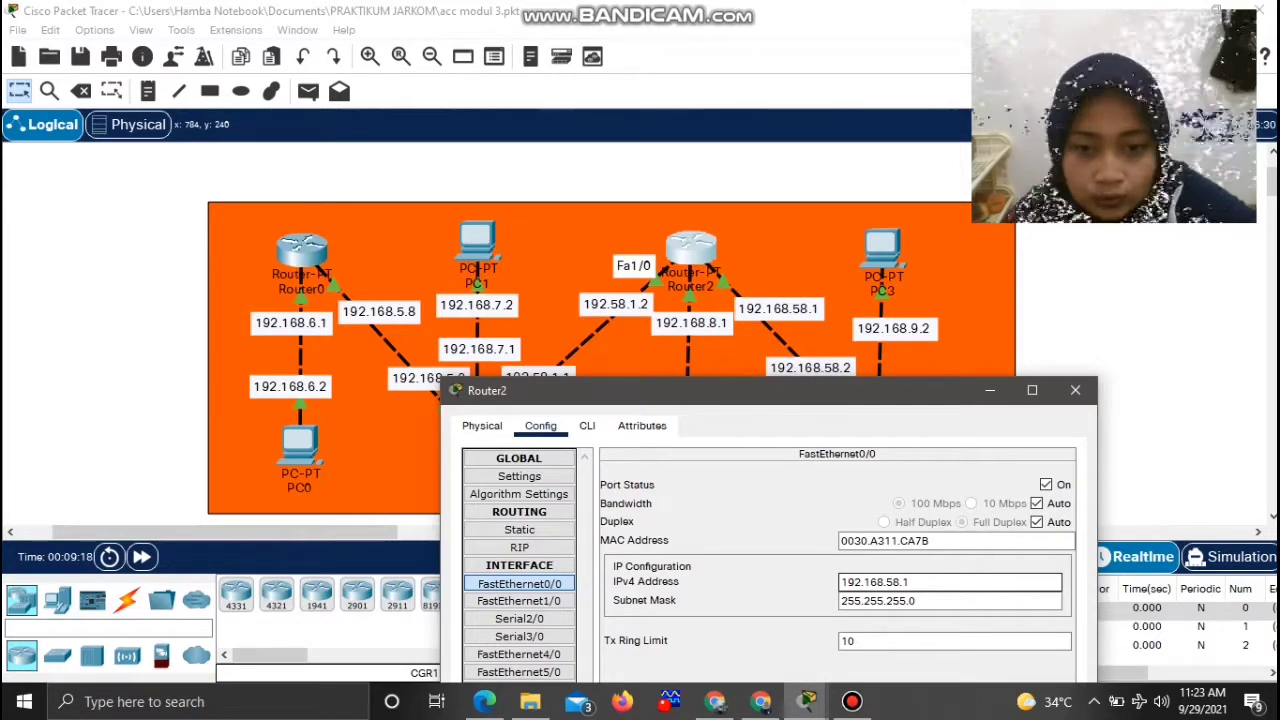
pyautogui.click(519, 601)
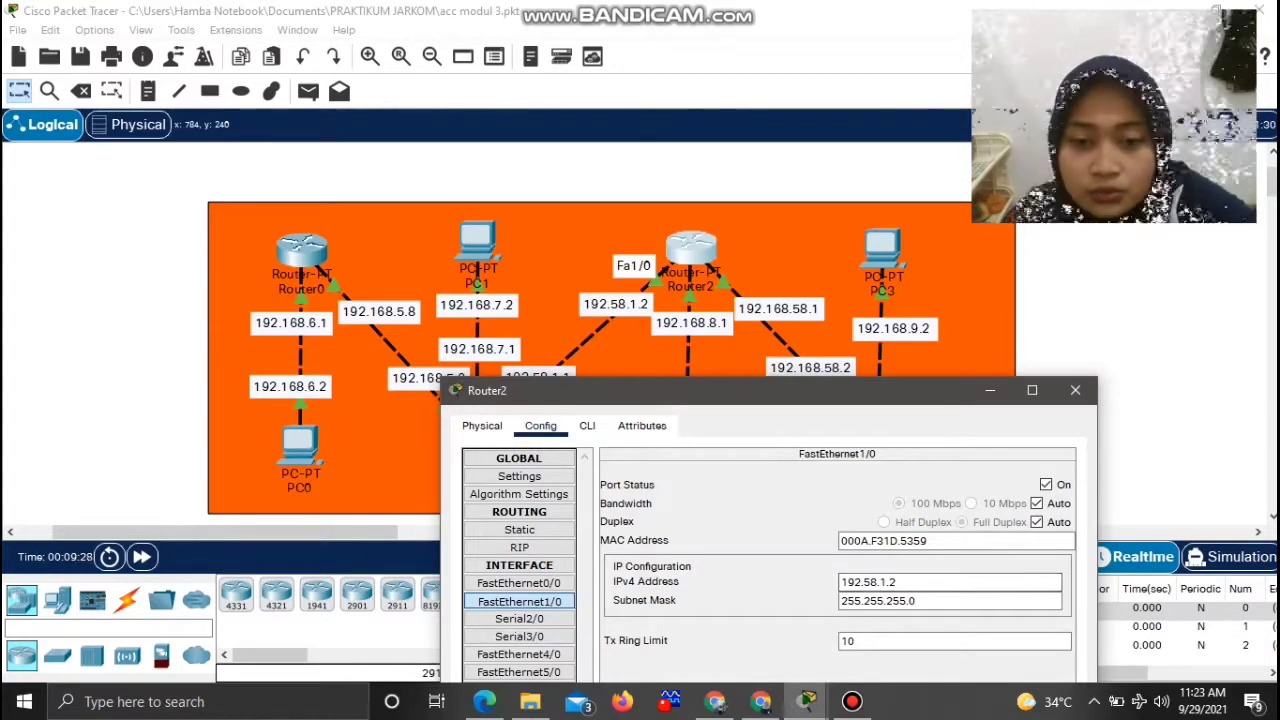
pyautogui.moveTo(700, 390); pyautogui.dragTo(694, 350)
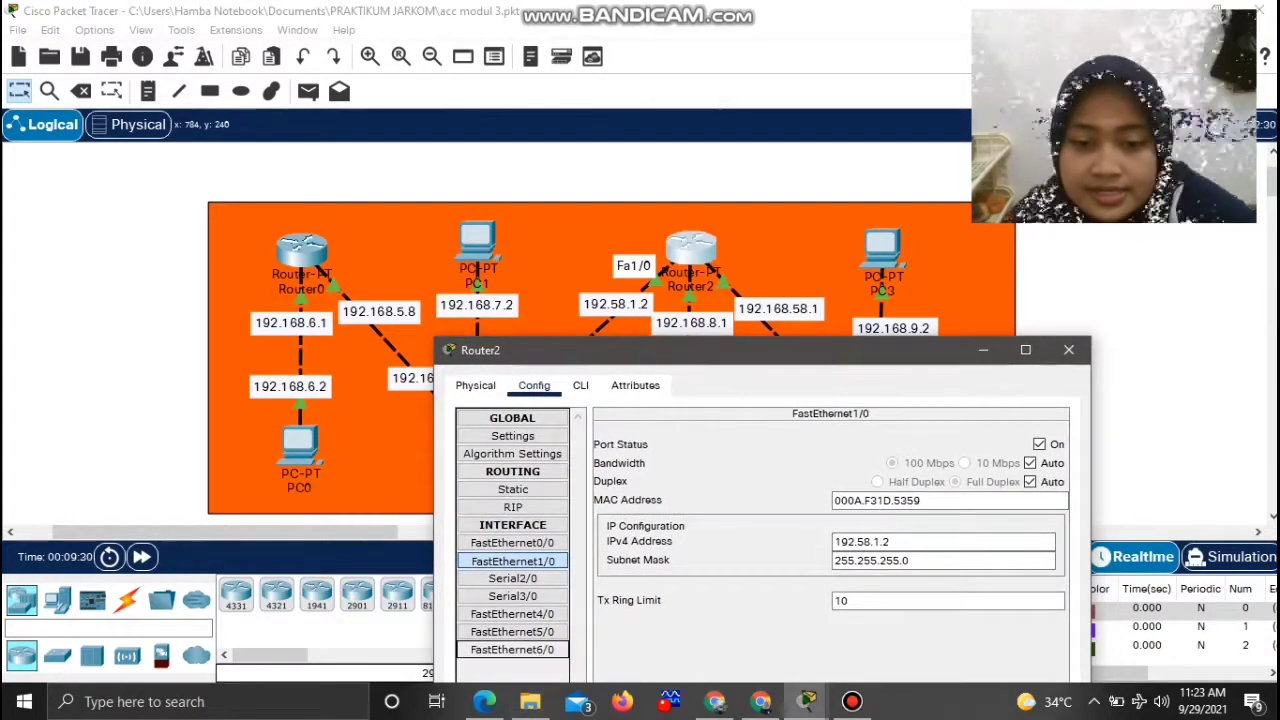
pyautogui.click(512, 650)
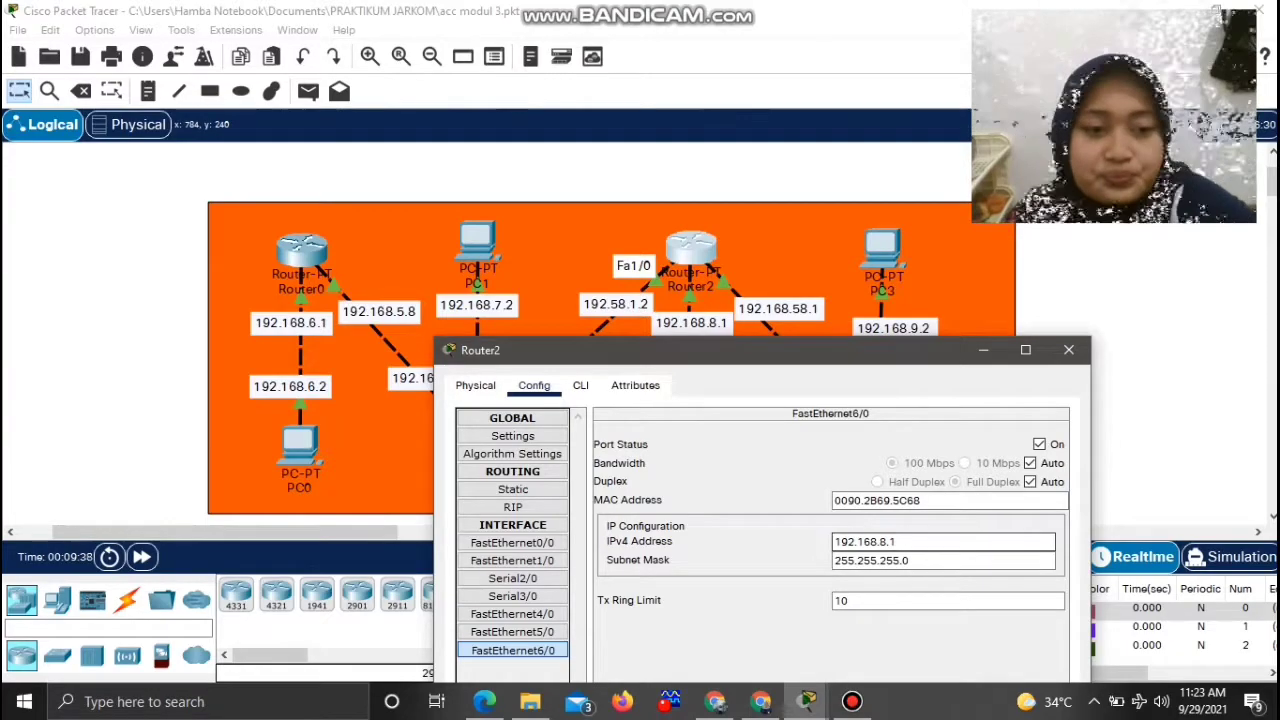
pyautogui.click(1069, 350)
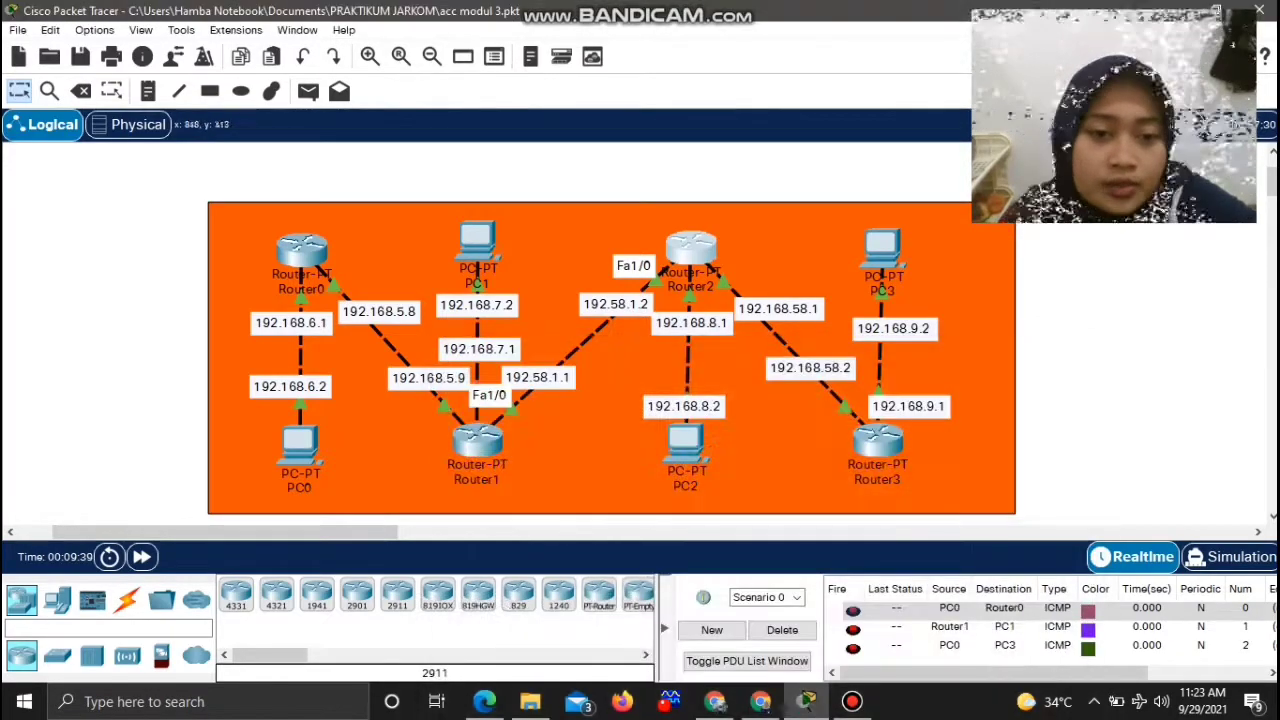
# Check the IPv4 address and subnet mask of Router3's FastEthernet0/0 and FastEthernet1/0 interfaces, and close its configuration
pyautogui.moveTo(878, 440)
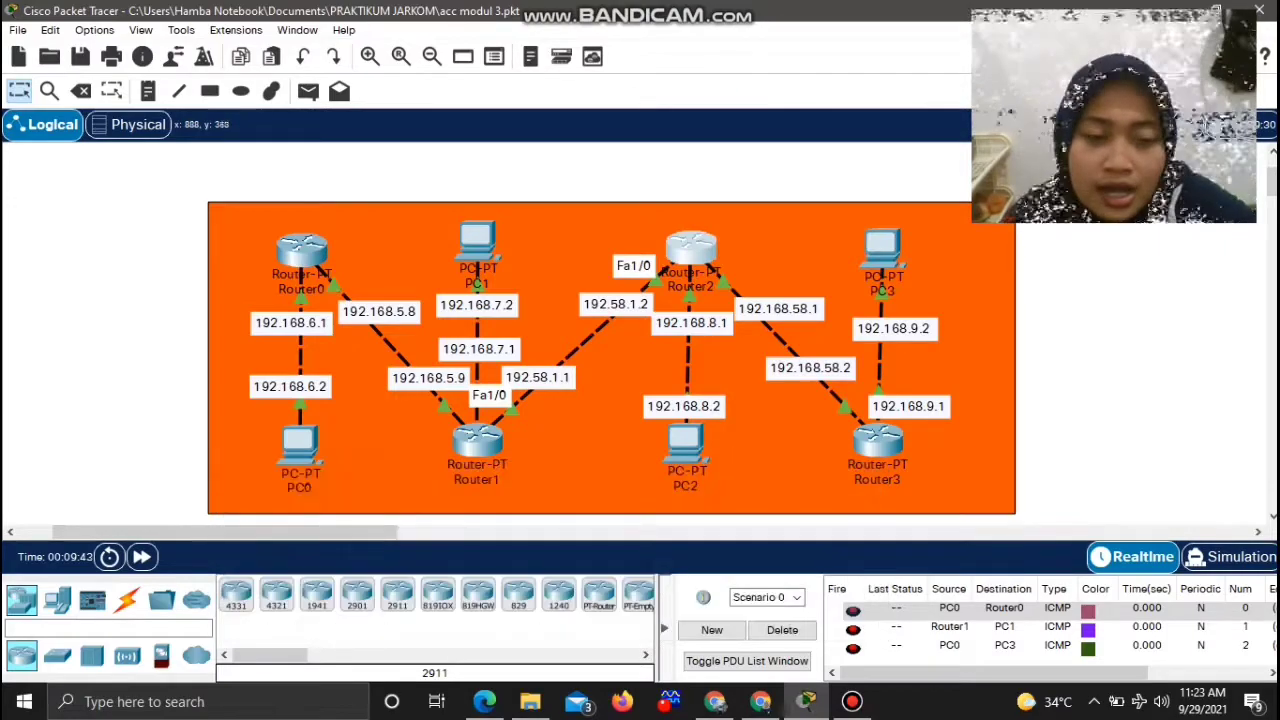
pyautogui.click(878, 440)
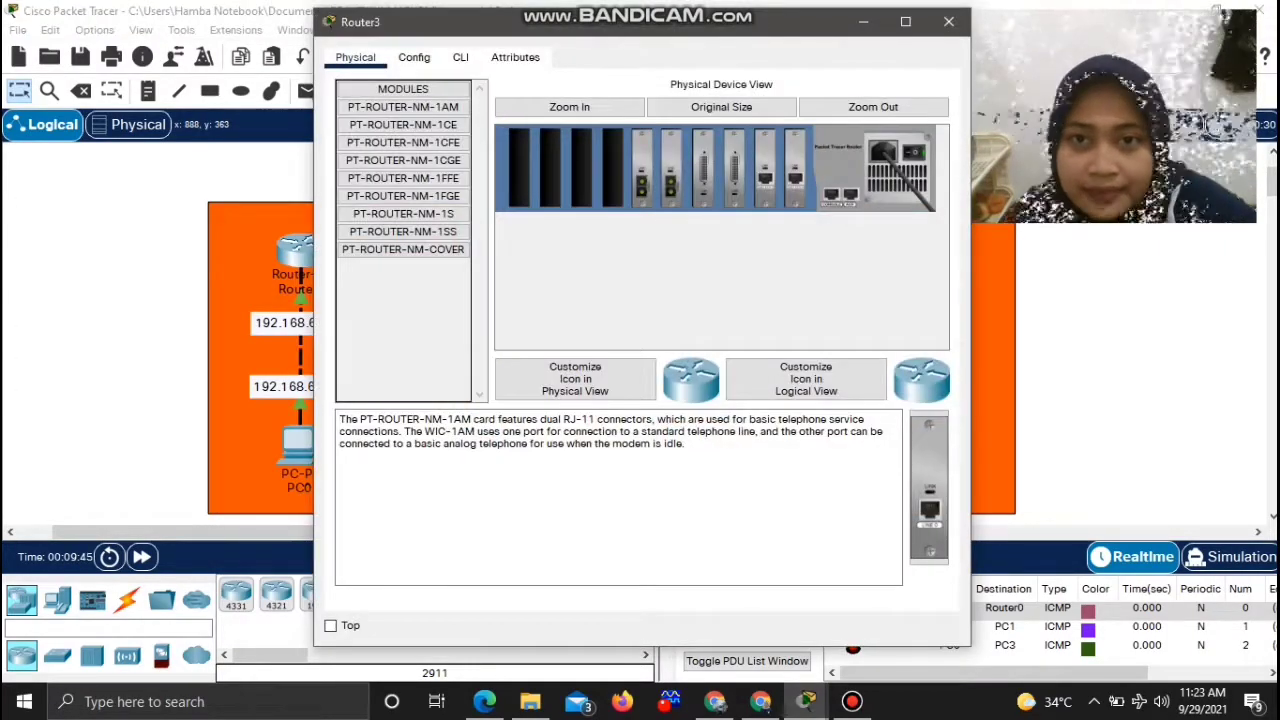
pyautogui.click(414, 57)
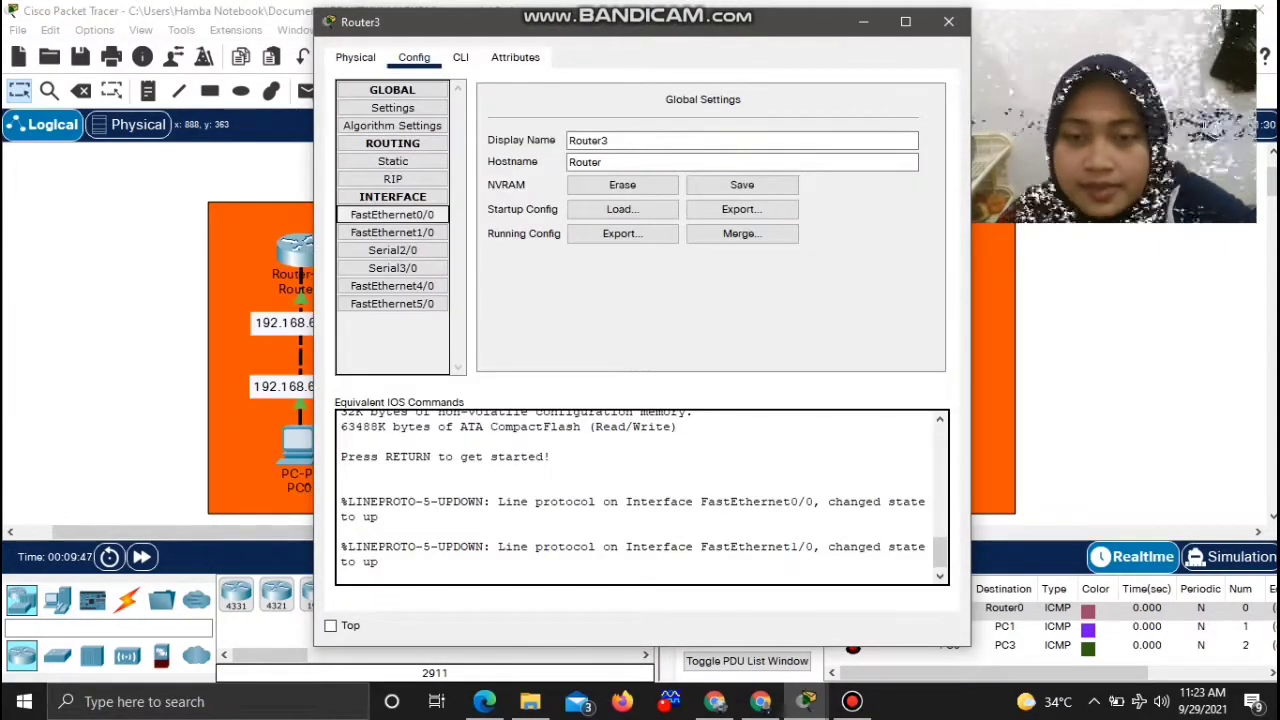
pyautogui.click(392, 215)
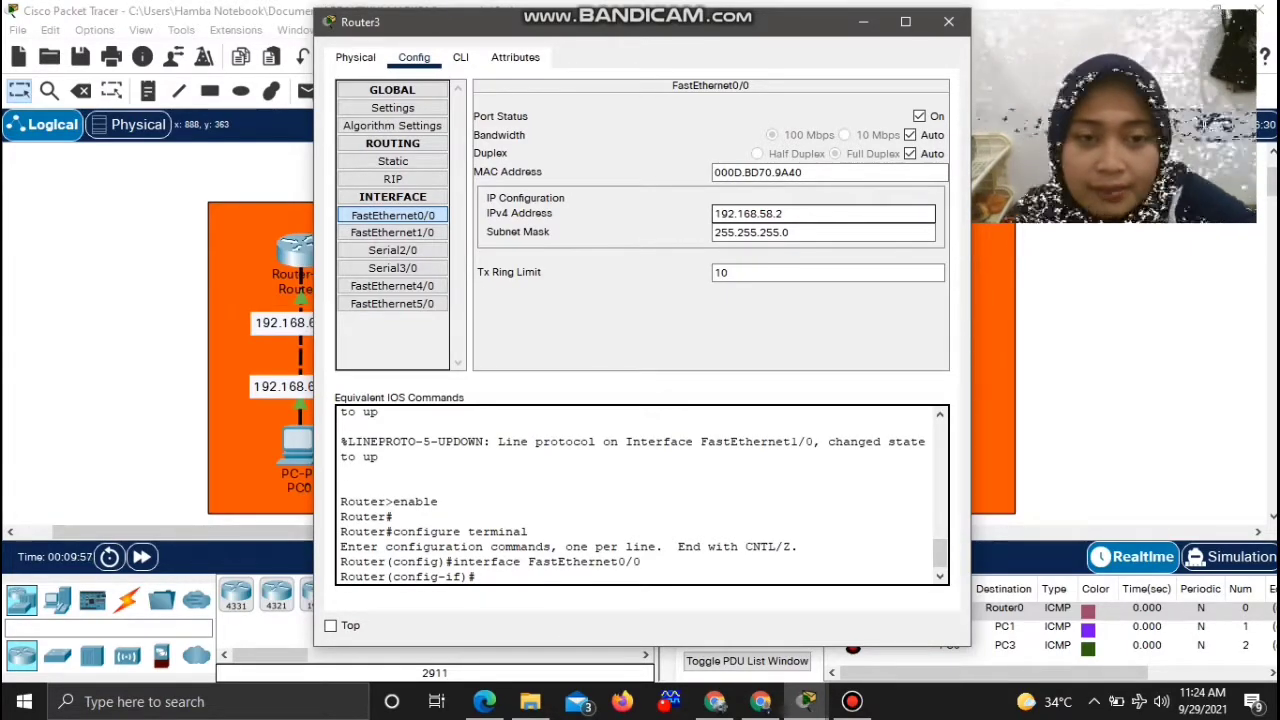
pyautogui.click(392, 233)
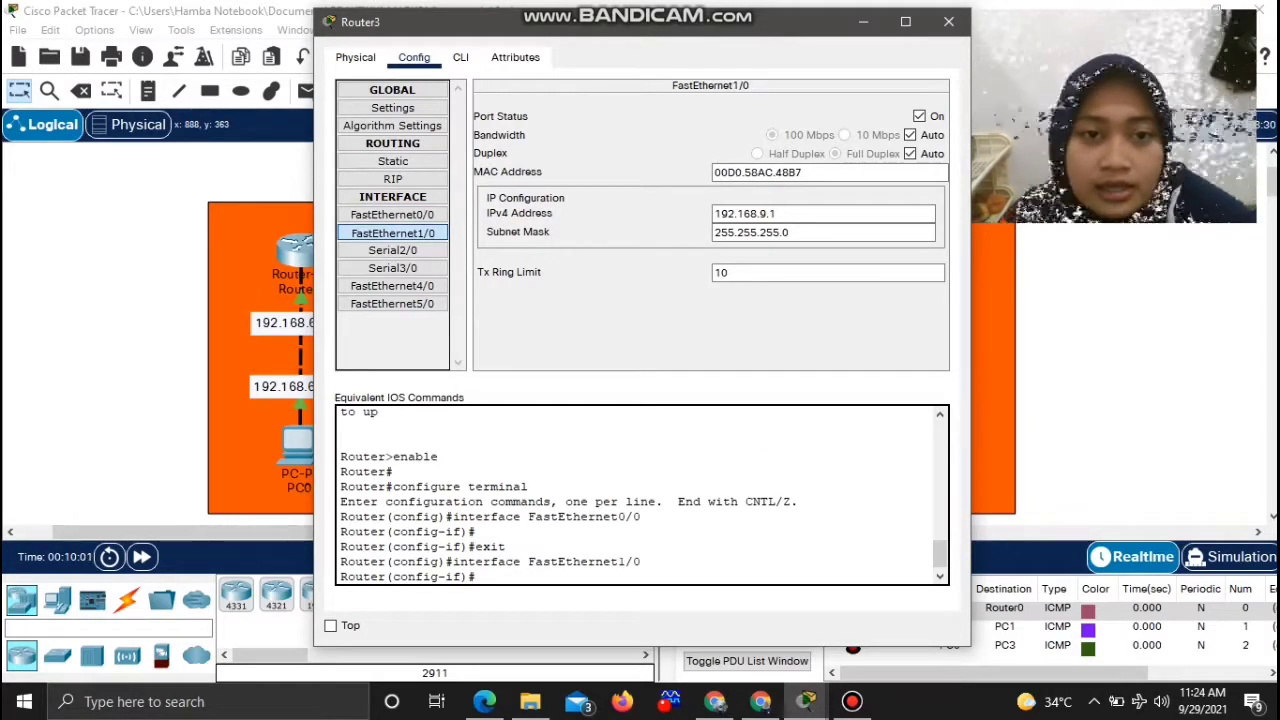
pyautogui.click(823, 213)
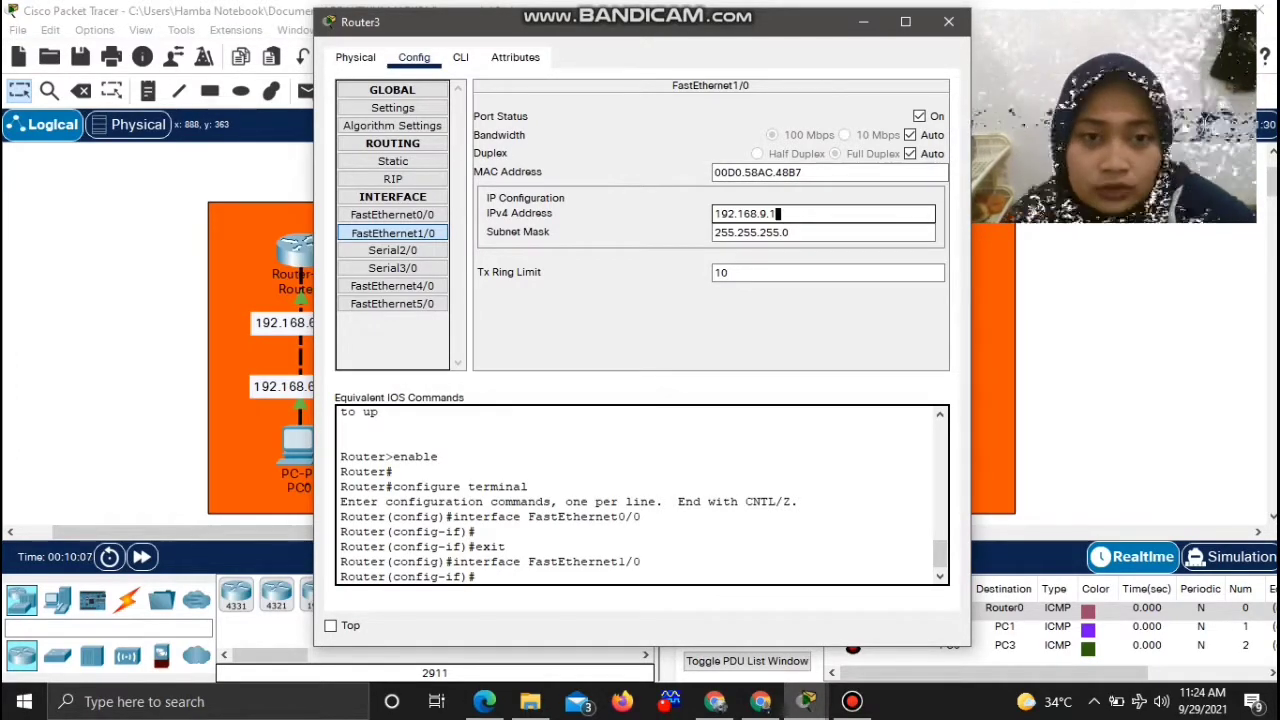
pyautogui.press('Tab')
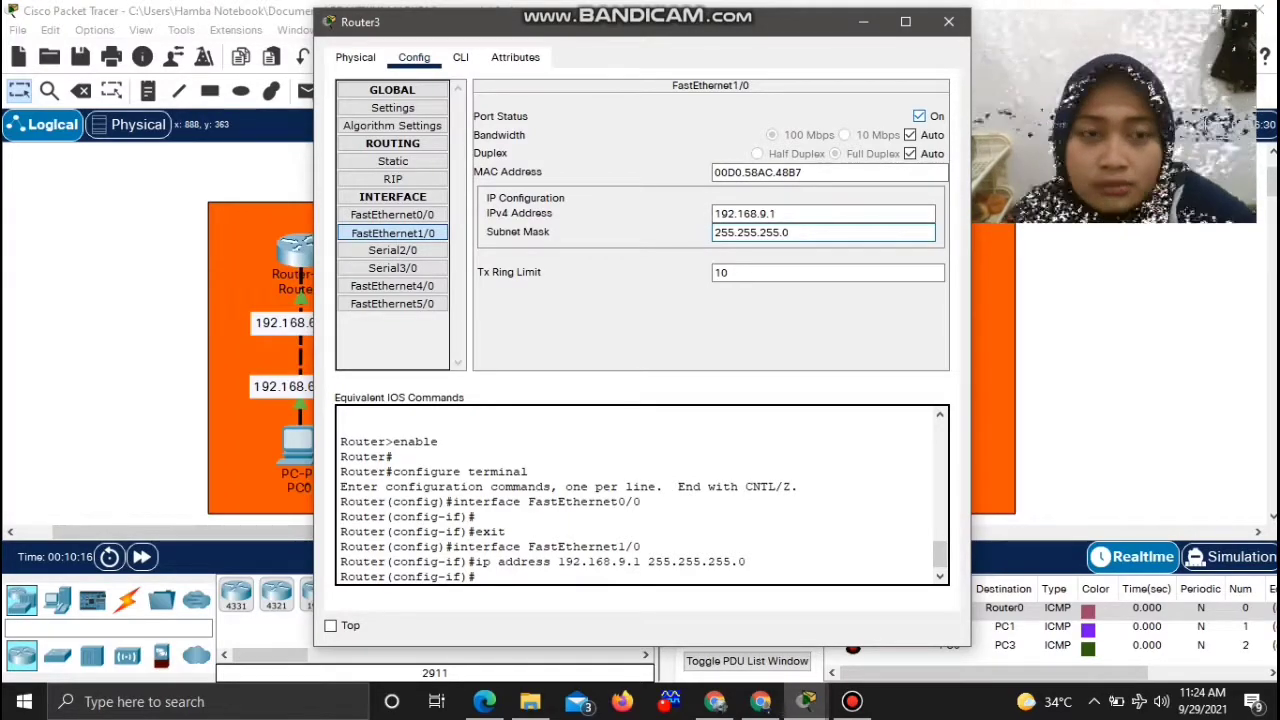
pyautogui.hotkey('alt', 'F4')
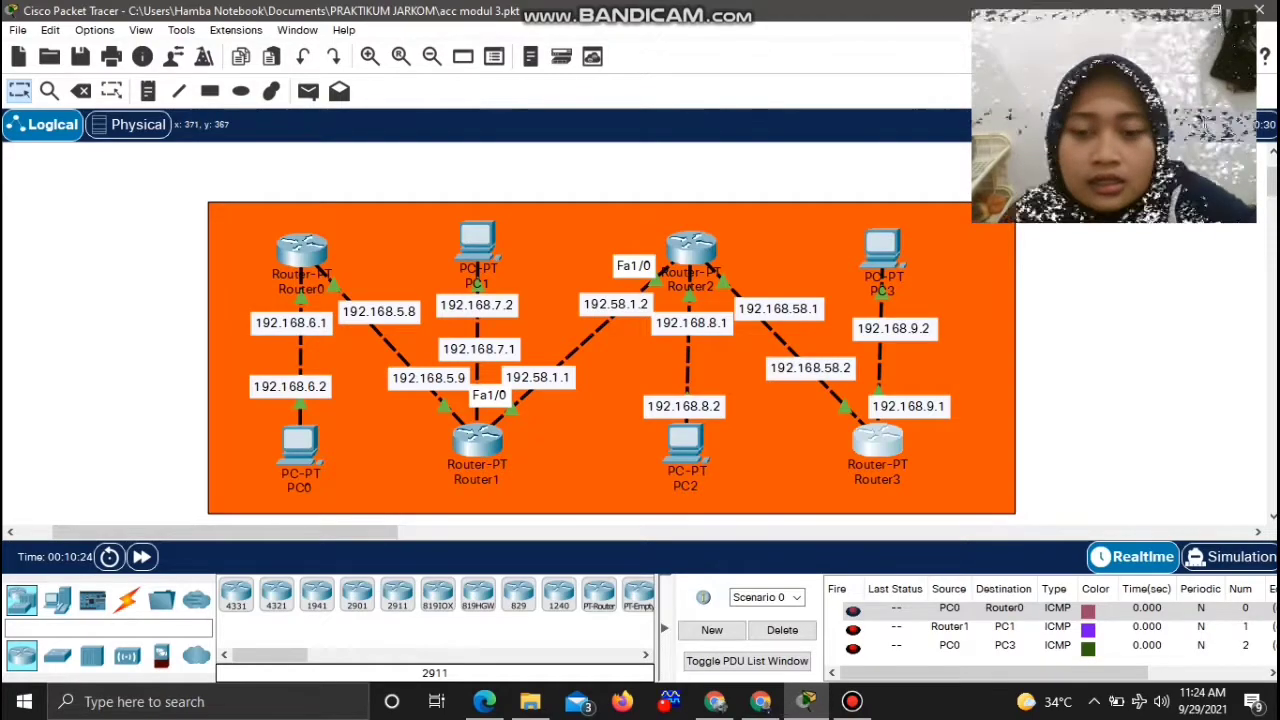
# Inspect PC0's static IPv4 address, subnet mask and default gateway in its IP configuration, and close it
pyautogui.click(299, 440)
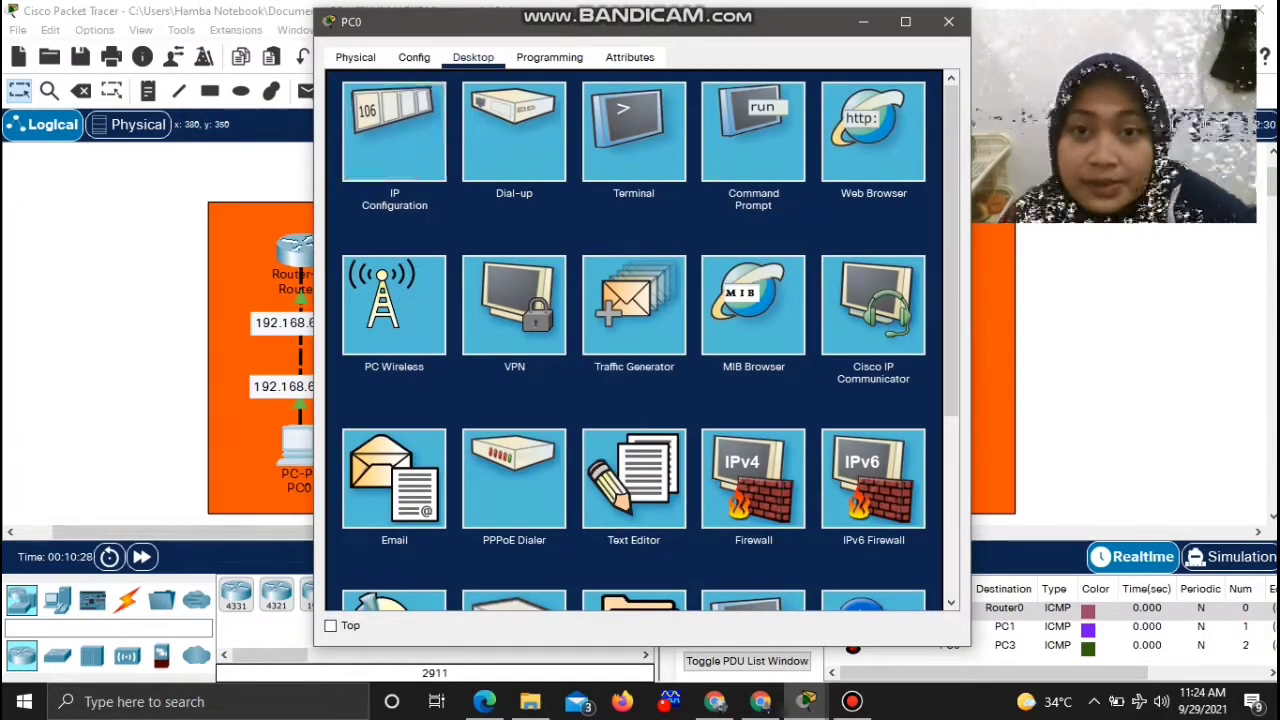
pyautogui.click(394, 145)
pyautogui.moveTo(420, 21); pyautogui.dragTo(655, 13)
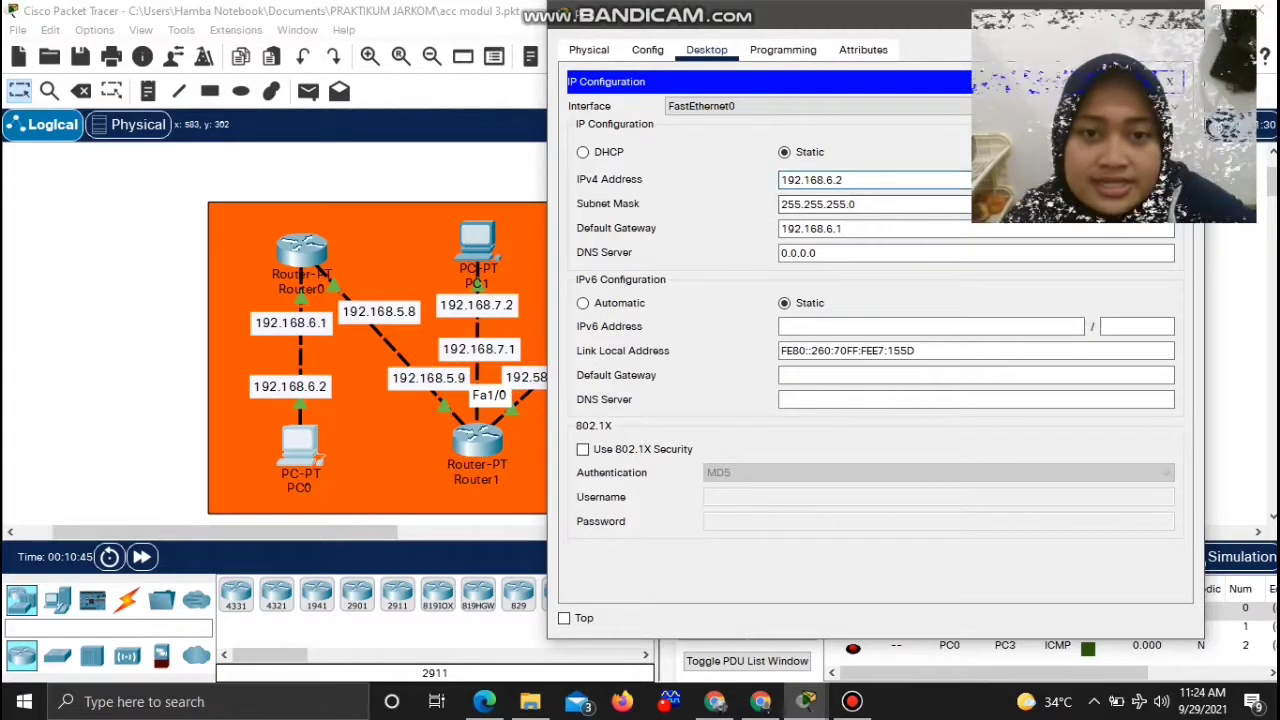
pyautogui.click(860, 204)
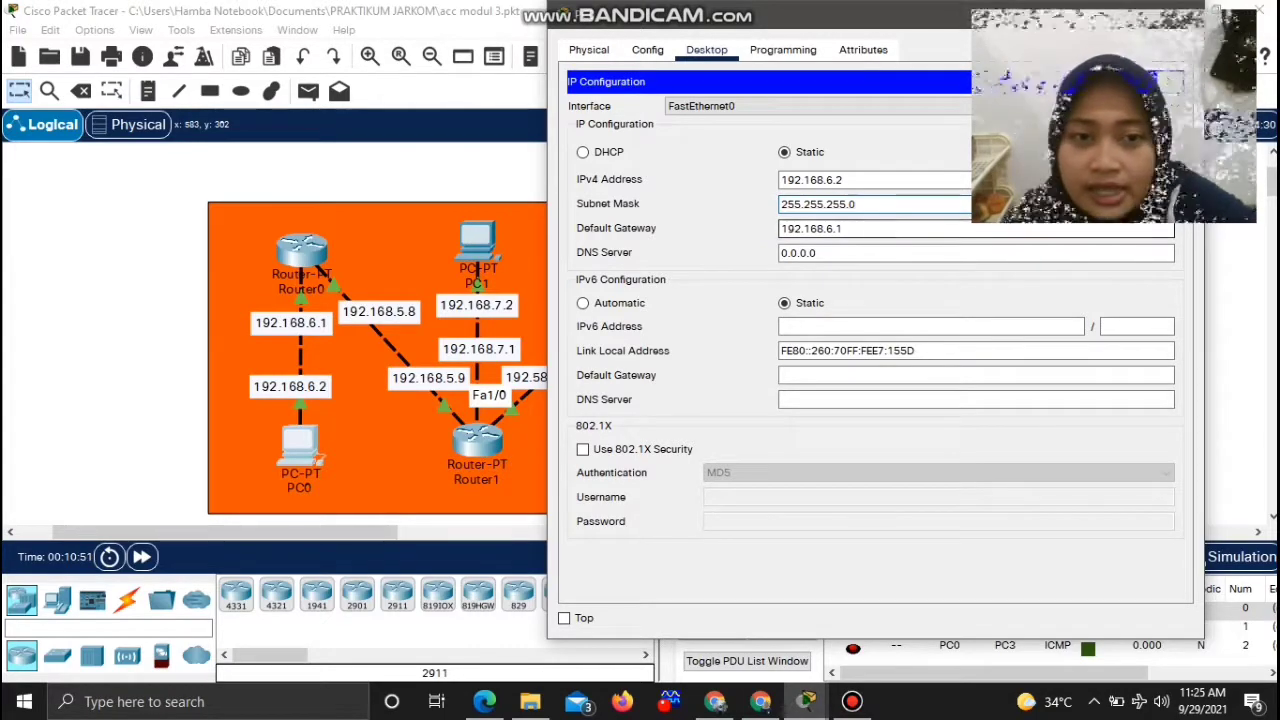
pyautogui.click(848, 229)
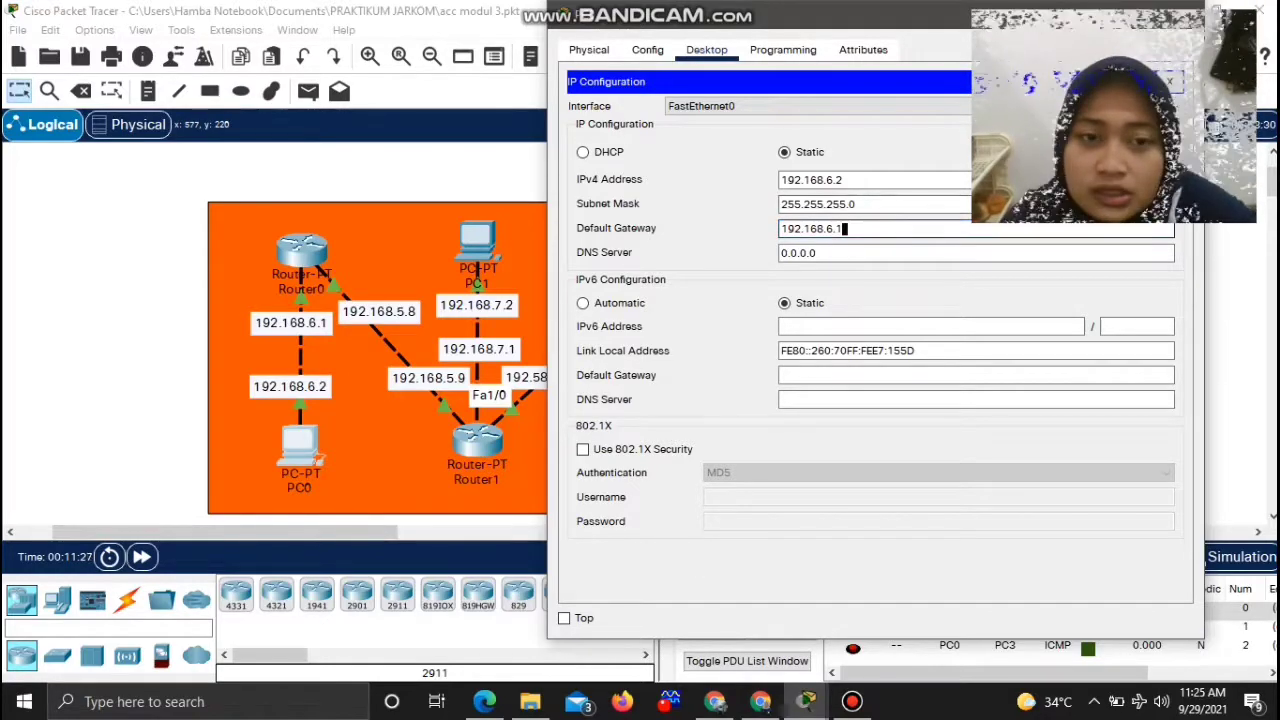
pyautogui.moveTo(844, 229); pyautogui.dragTo(795, 229)
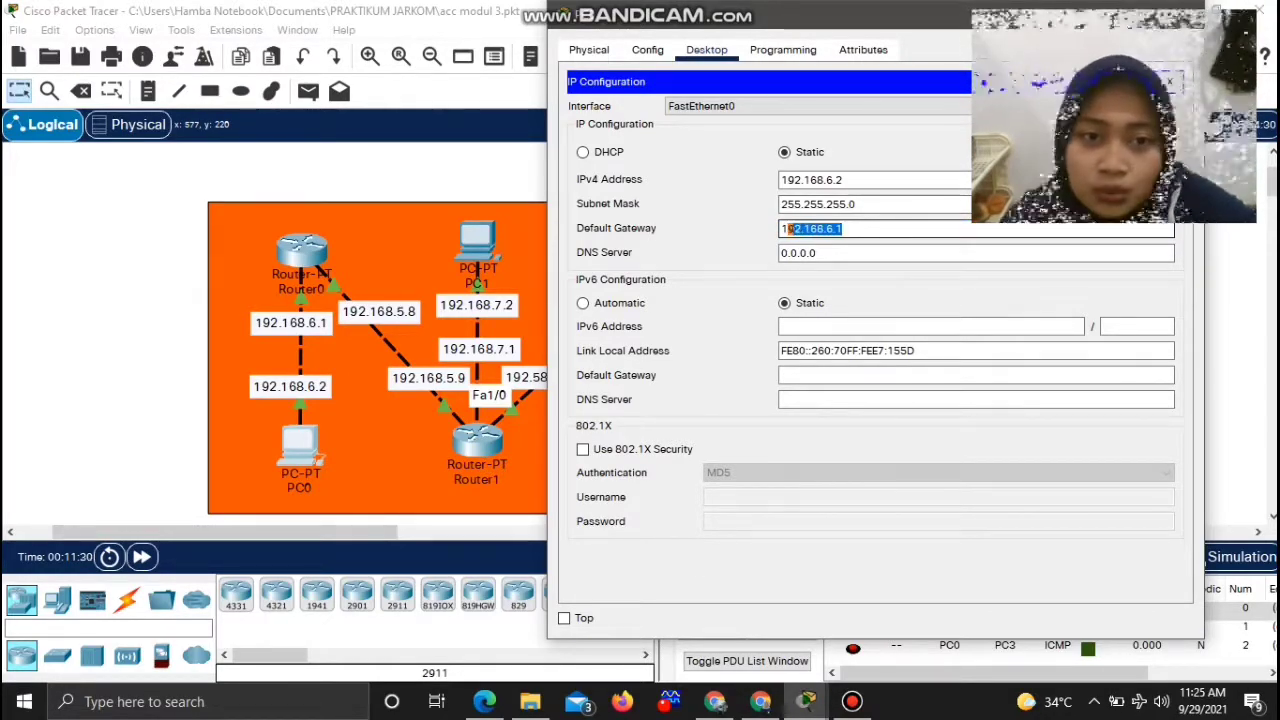
pyautogui.click(844, 229)
pyautogui.doubleClick(828, 229)
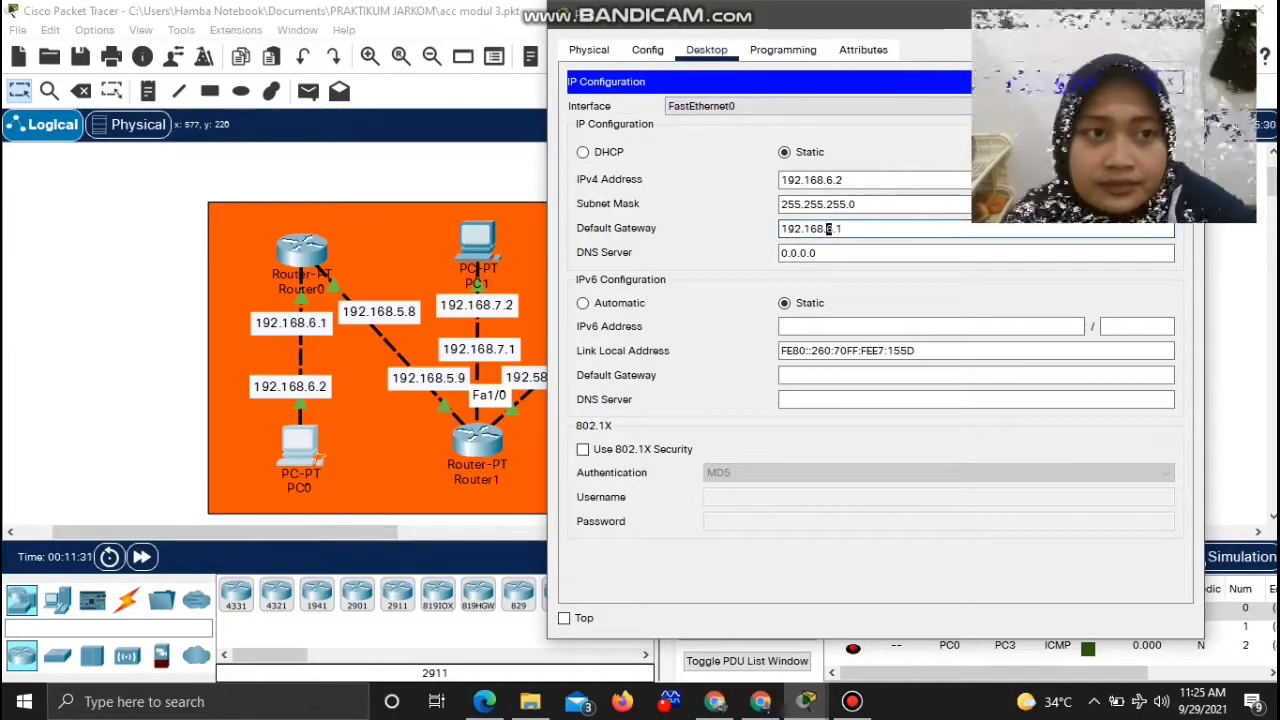
pyautogui.click(1183, 13)
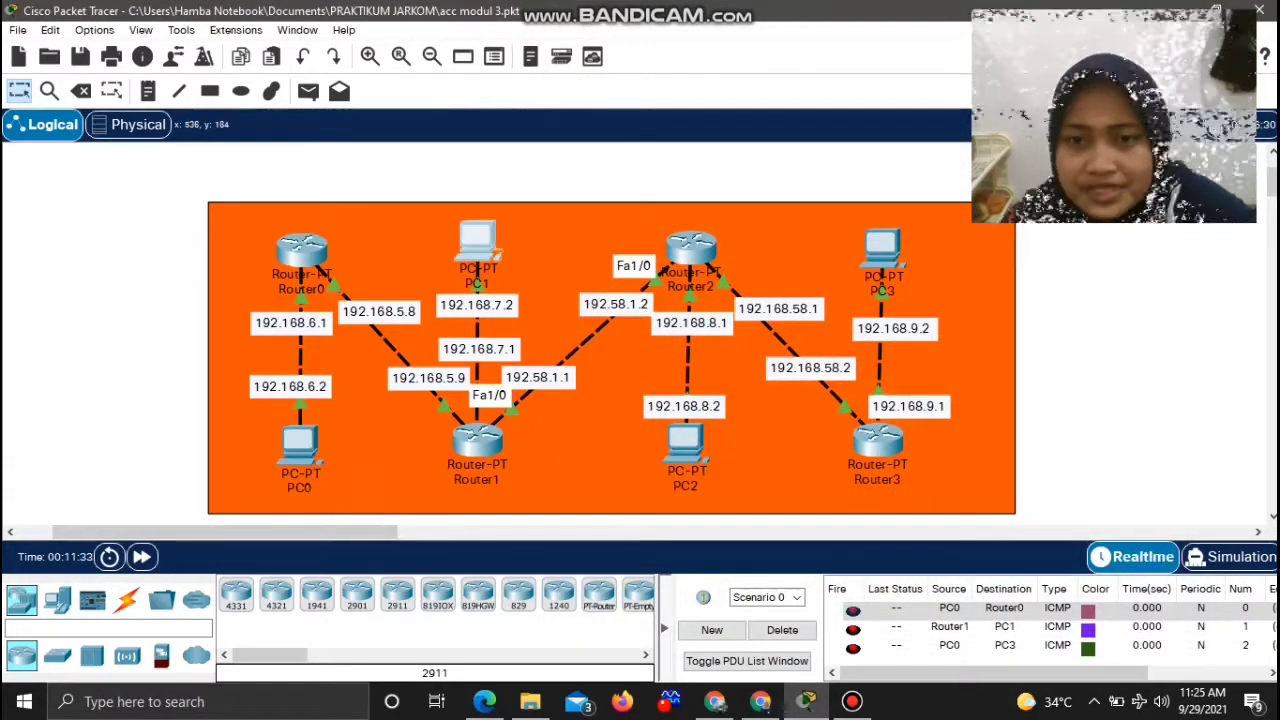
# Inspect PC1's static IPv4 address, subnet mask and default gateway in its IP configuration, and close it
pyautogui.click(477, 240)
pyautogui.click(473, 57)
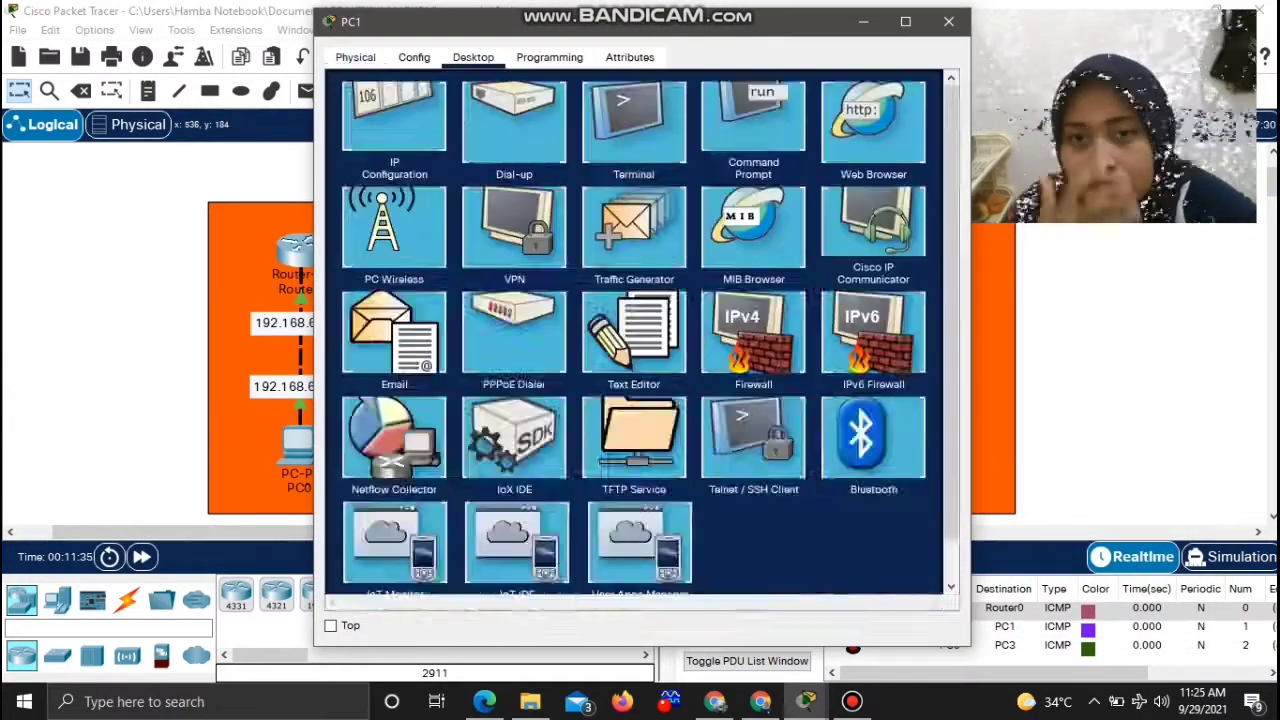
pyautogui.click(395, 131)
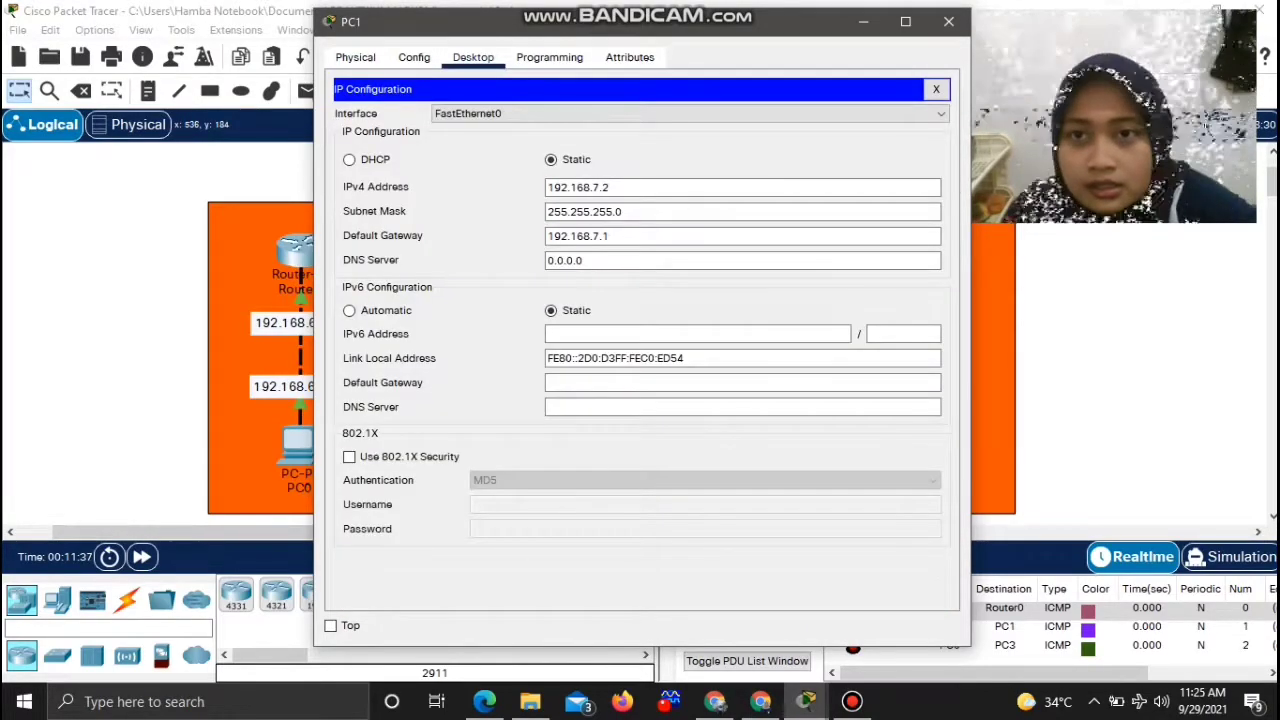
pyautogui.moveTo(600, 21); pyautogui.dragTo(883, 30)
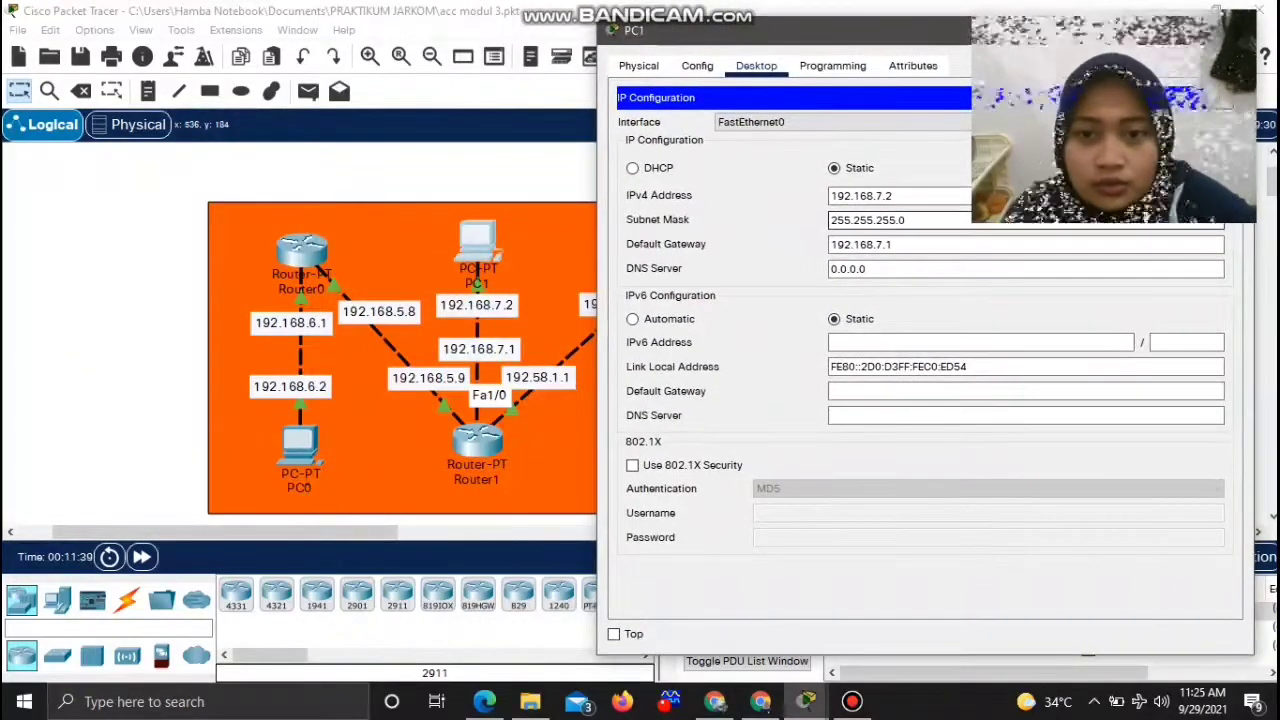
pyautogui.click(900, 196)
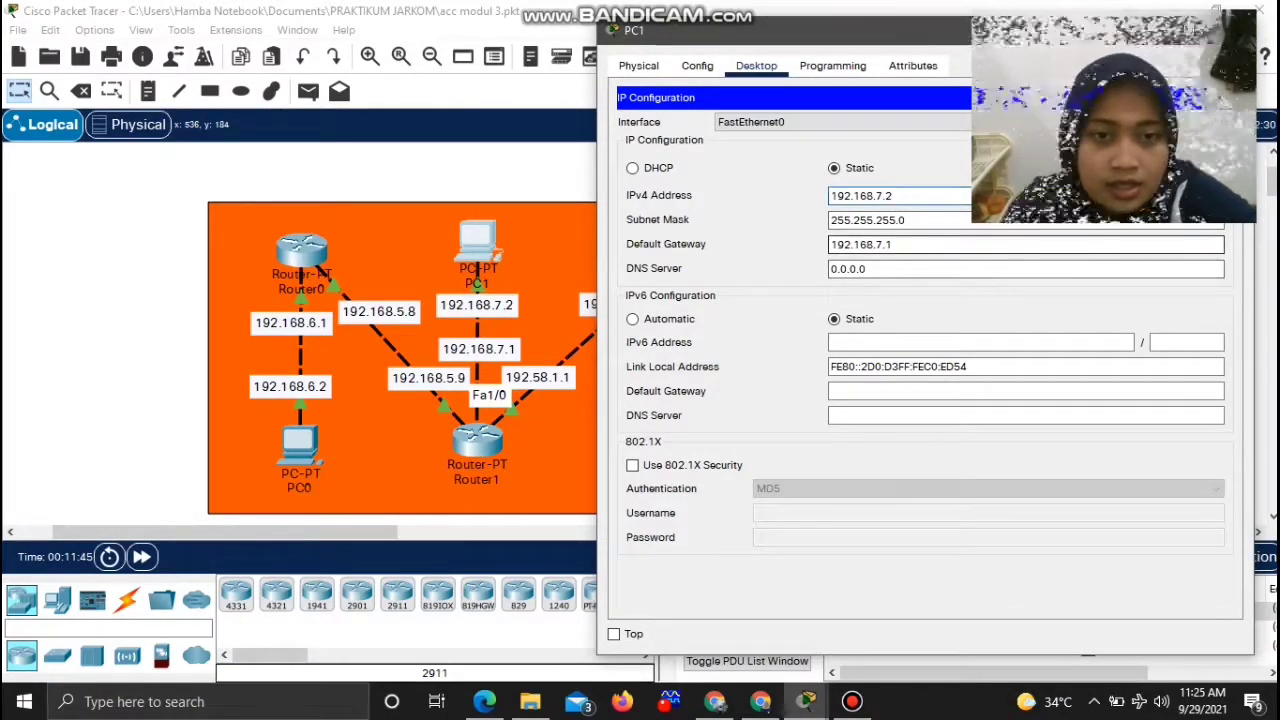
pyautogui.click(900, 245)
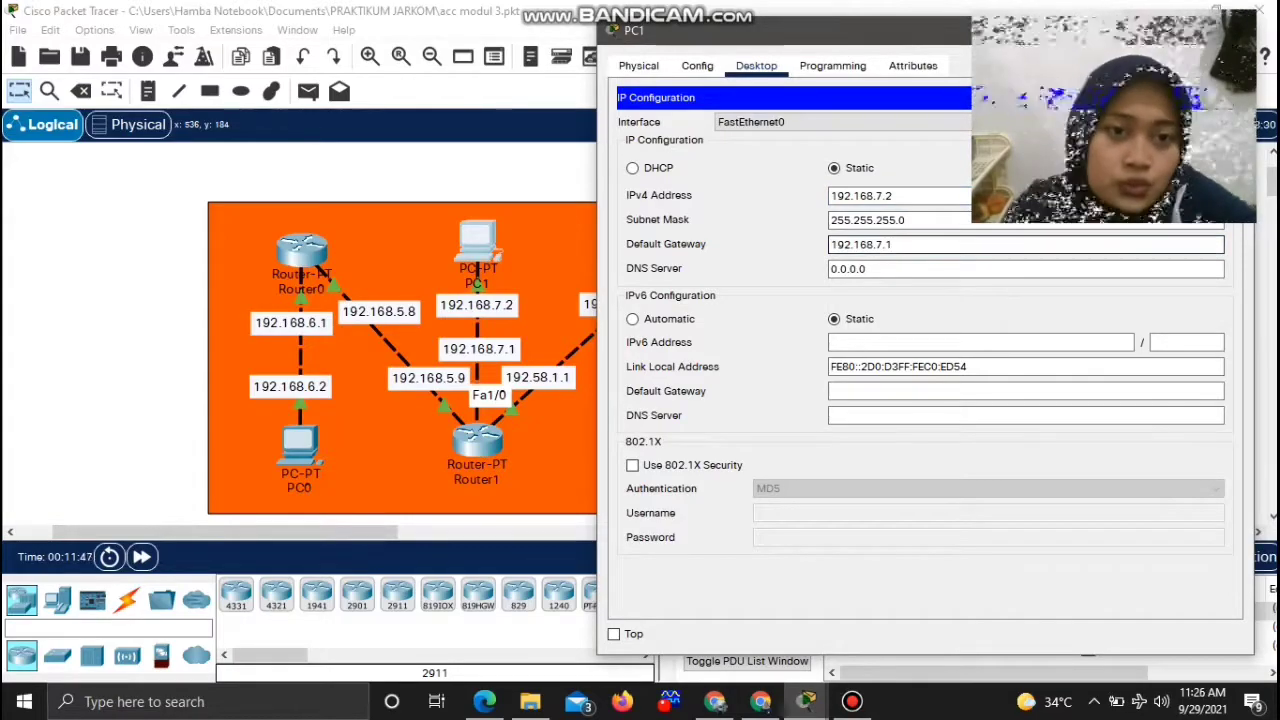
pyautogui.click(1225, 32)
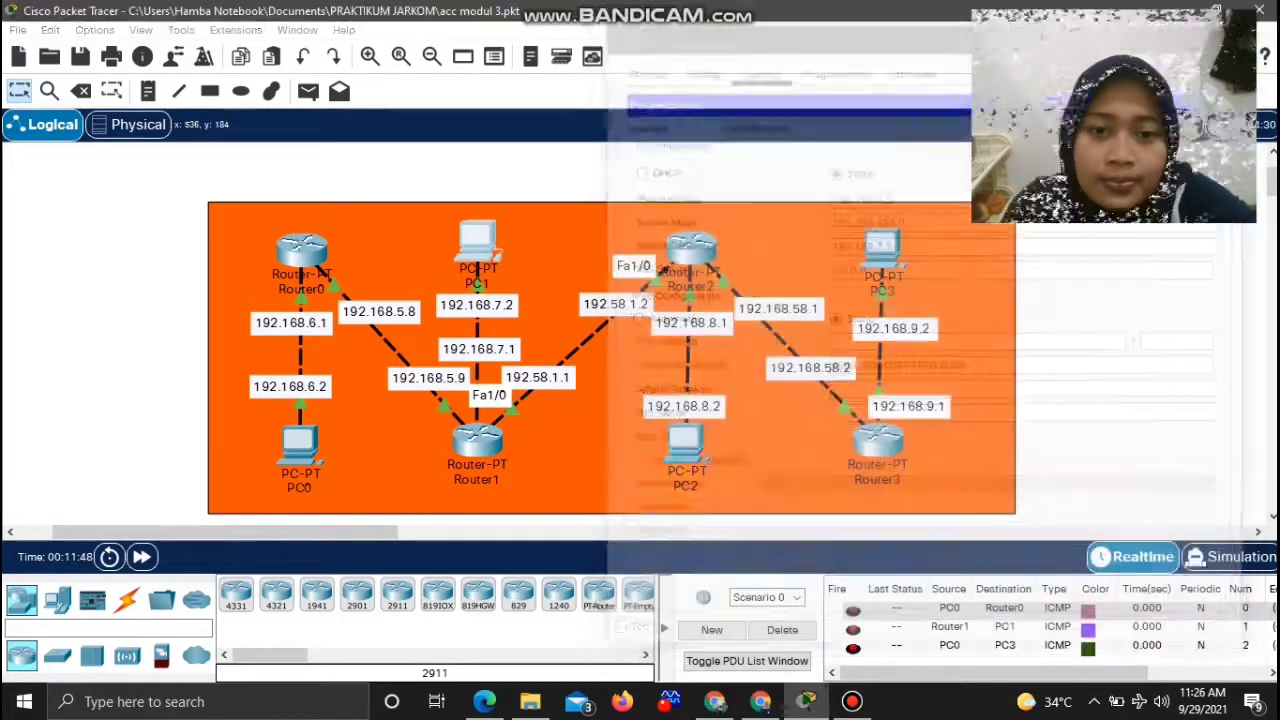
# Inspect PC2's static IPv4 address and default gateway in its IP configuration, and close it
pyautogui.click(686, 441)
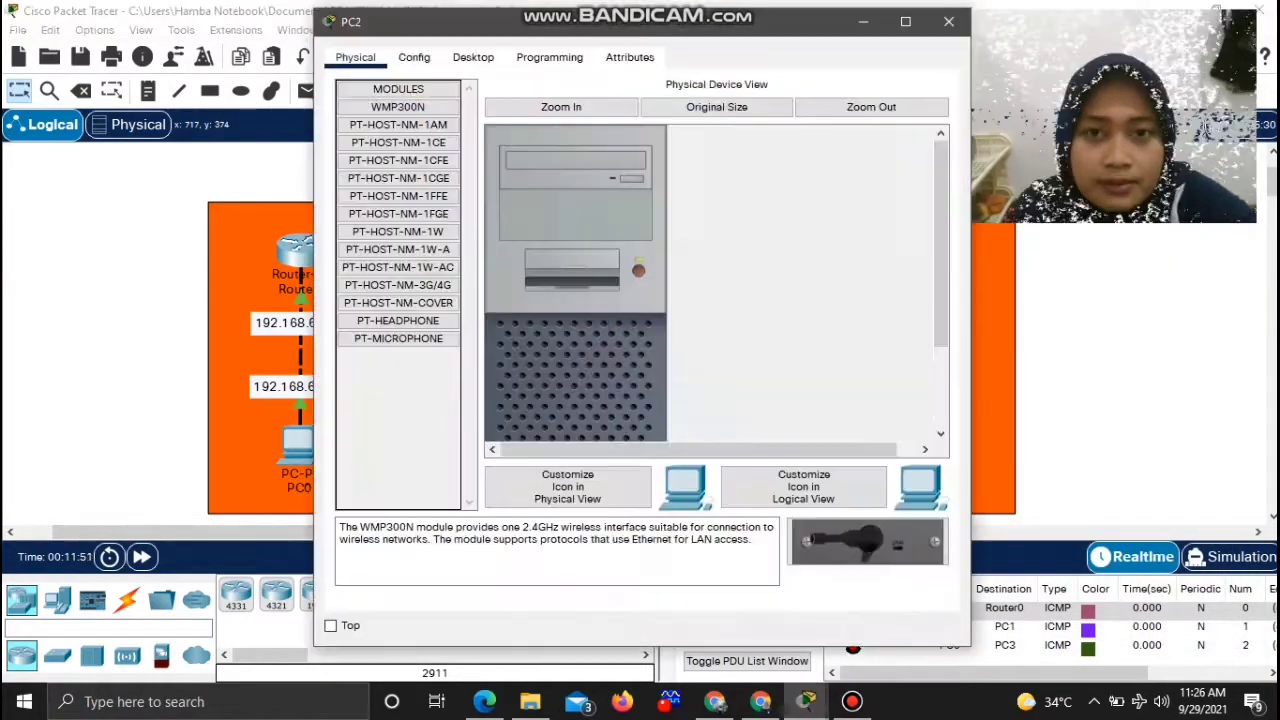
pyautogui.click(473, 57)
pyautogui.click(394, 132)
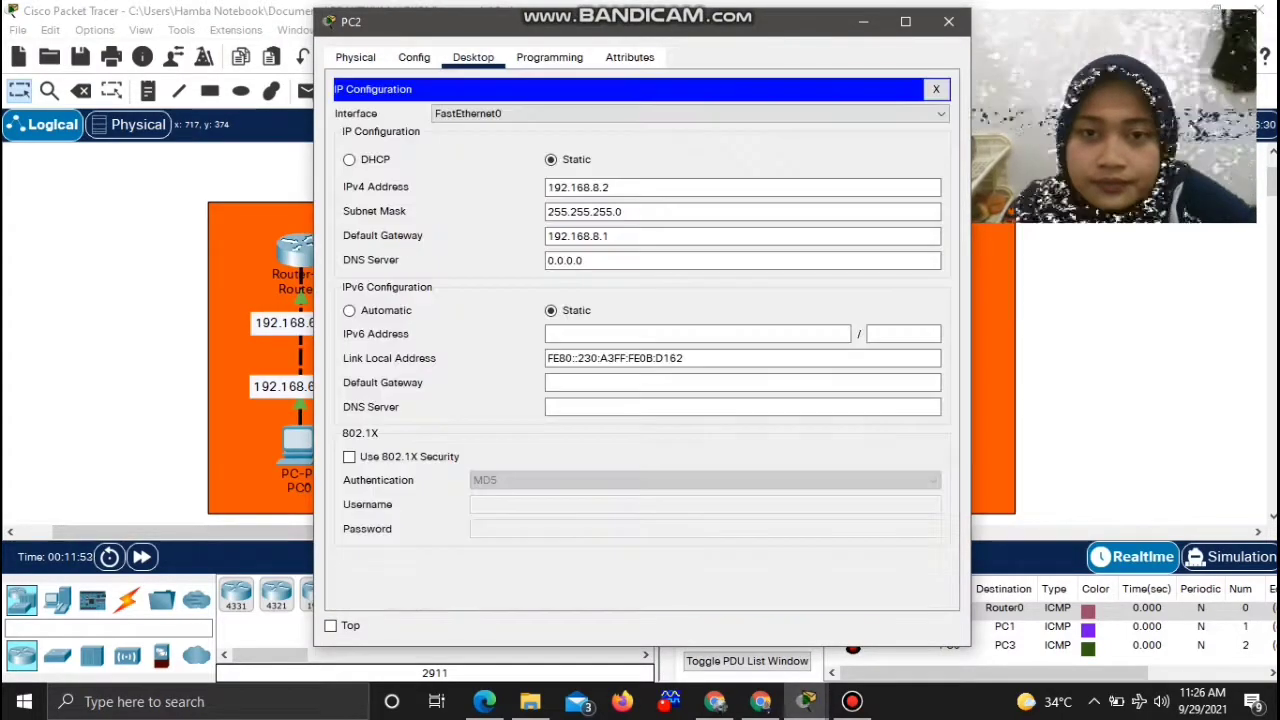
pyautogui.click(611, 188)
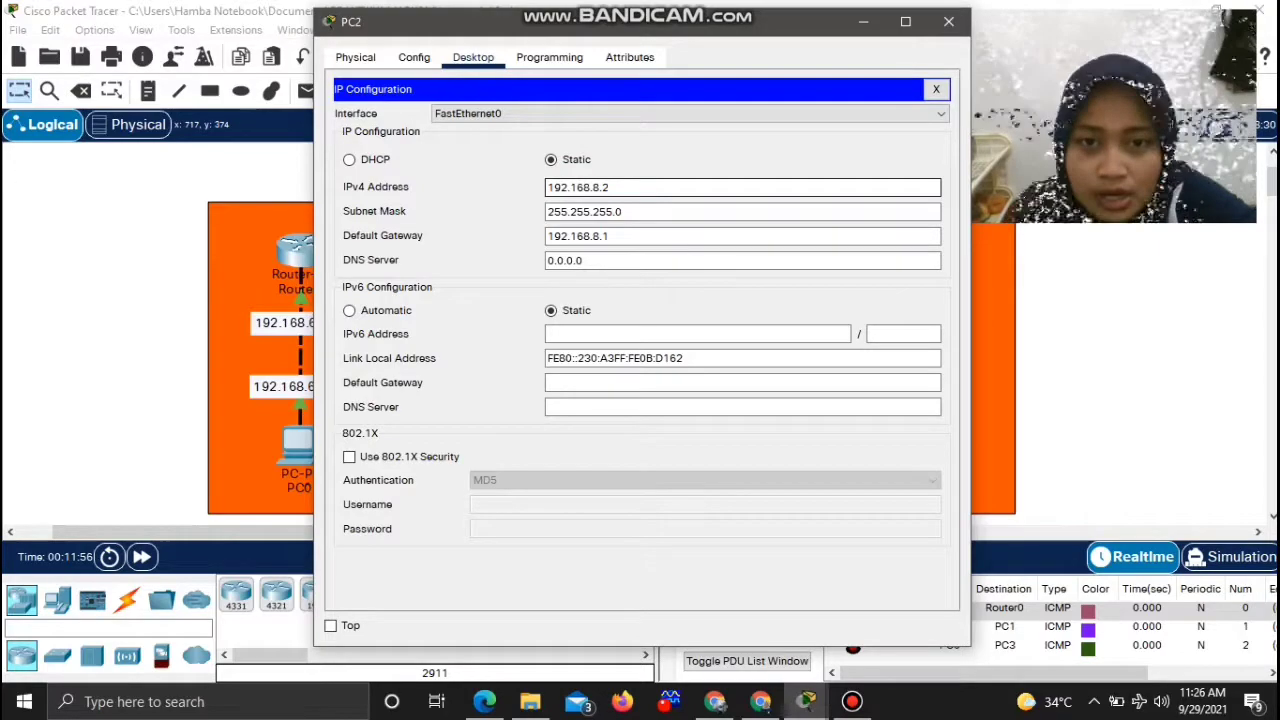
pyautogui.click(611, 237)
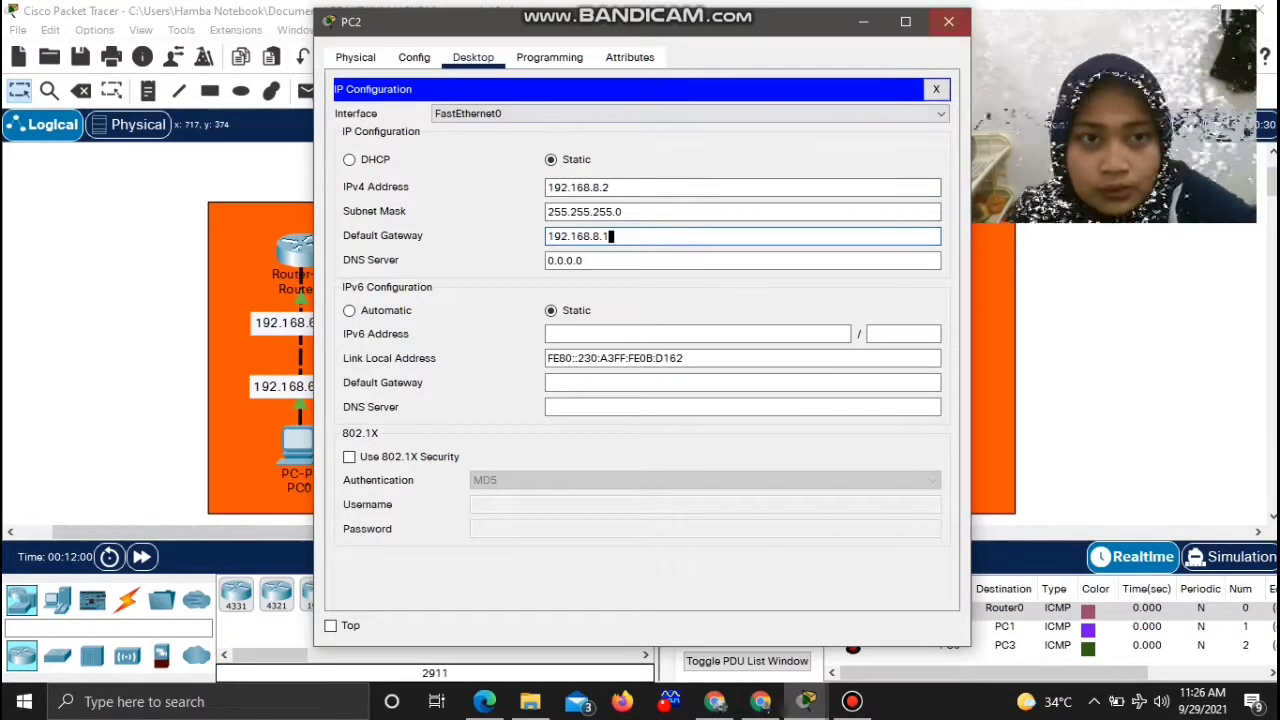
pyautogui.click(948, 21)
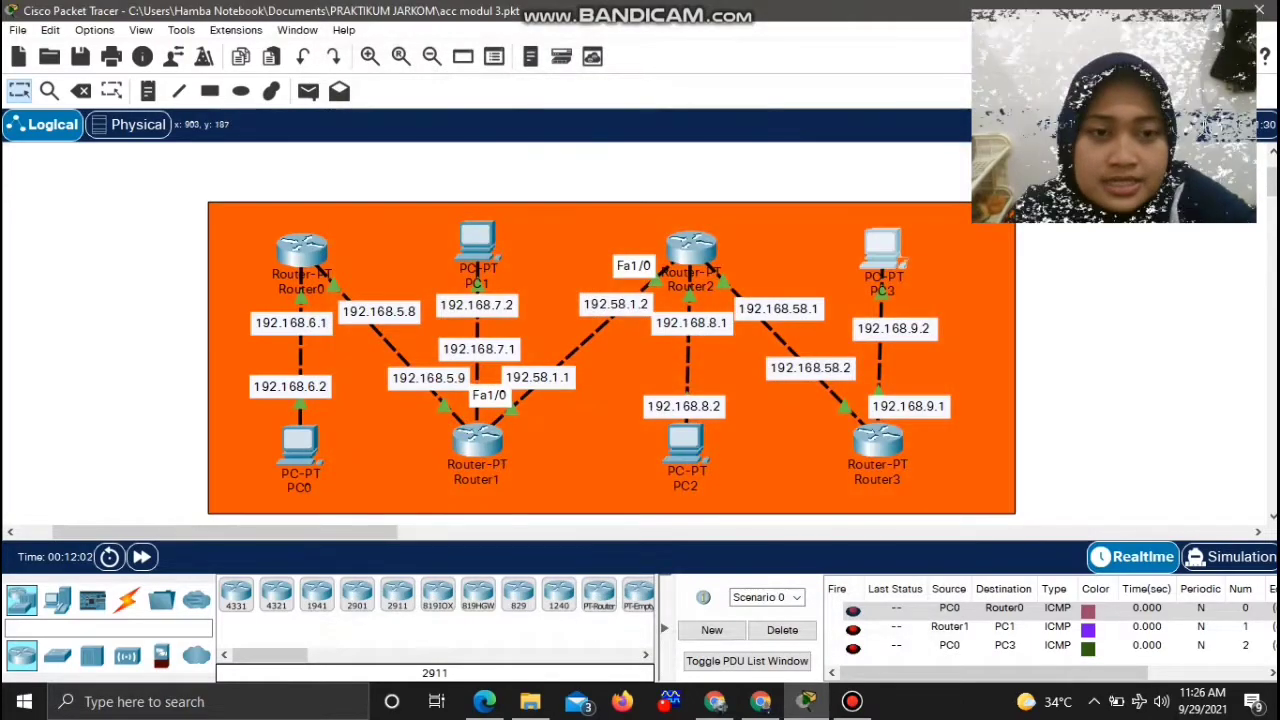
# Check PC3's IPv4 address and default gateway in its IP configuration, and close the device
pyautogui.click(882, 245)
pyautogui.click(473, 57)
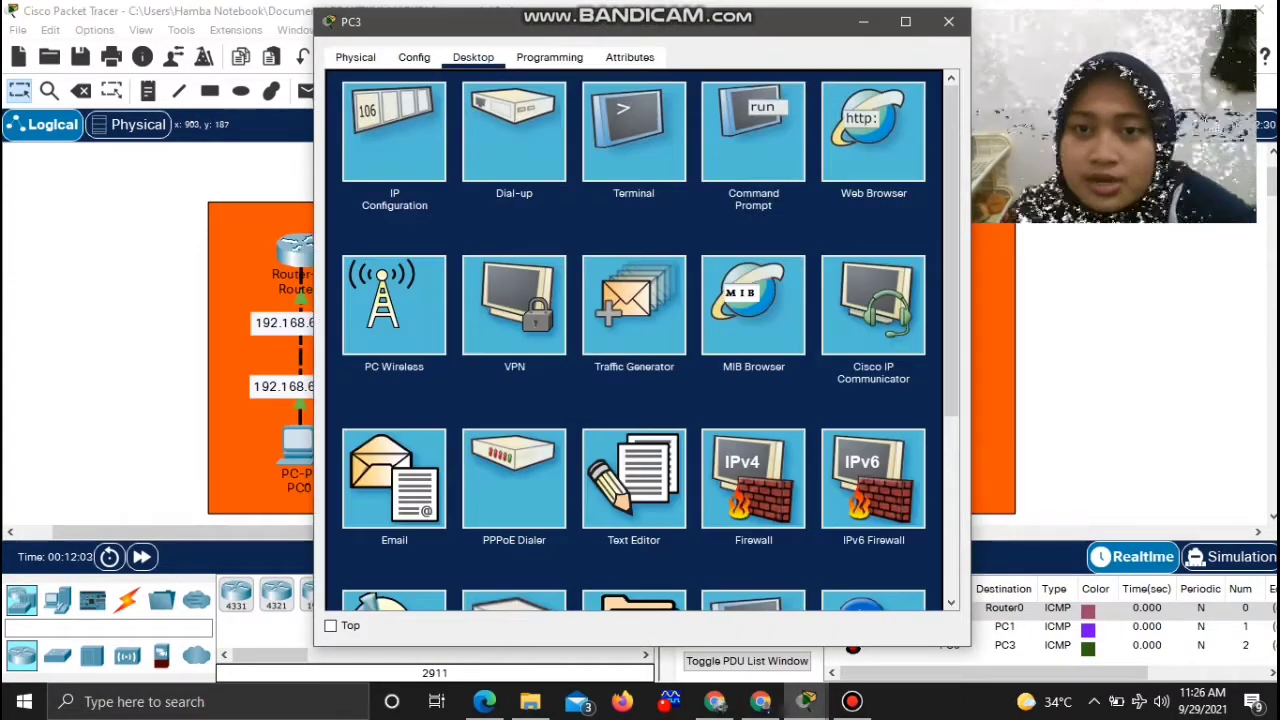
pyautogui.click(352, 92)
pyautogui.click(612, 187)
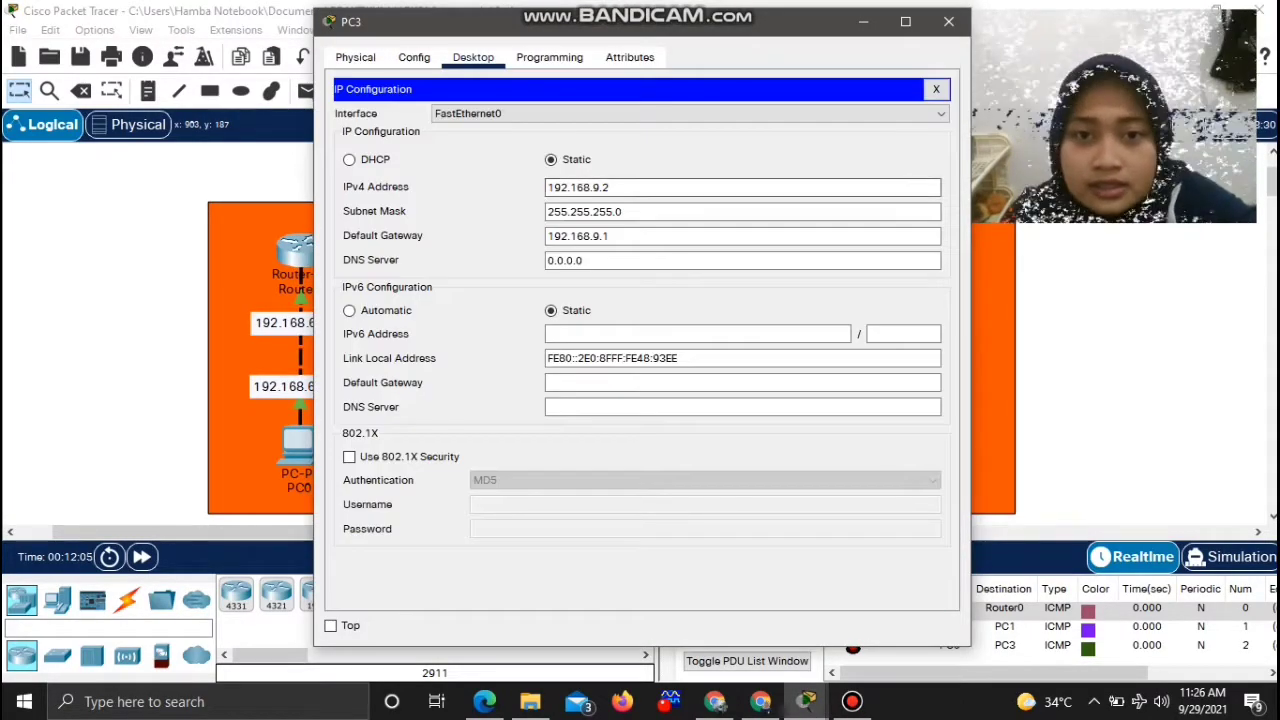
pyautogui.click(609, 236)
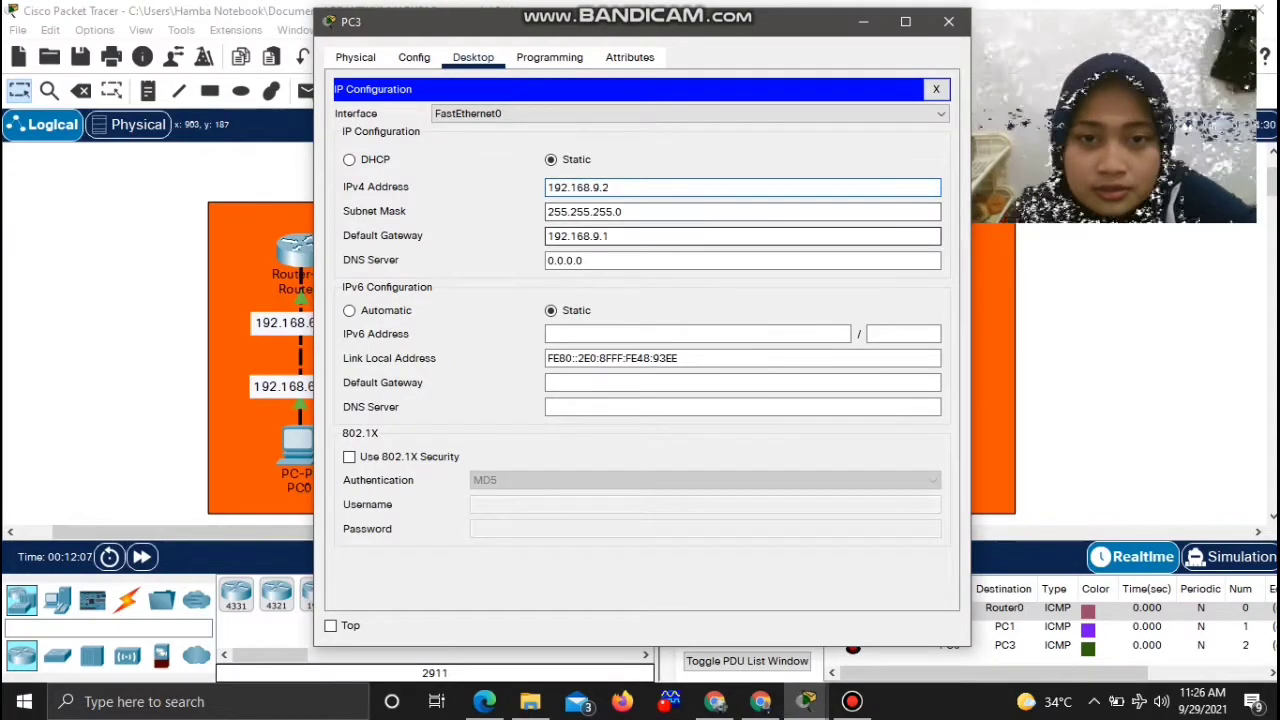
pyautogui.moveTo(609, 236); pyautogui.dragTo(591, 236)
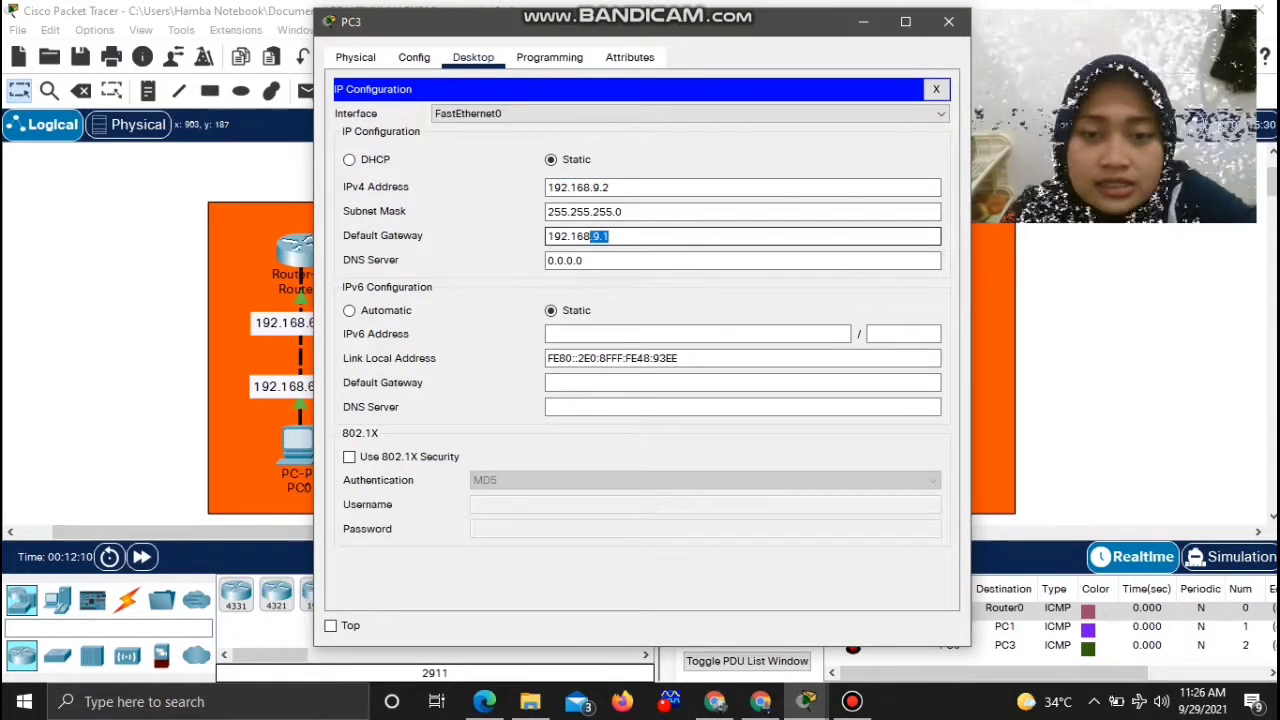
pyautogui.click(948, 21)
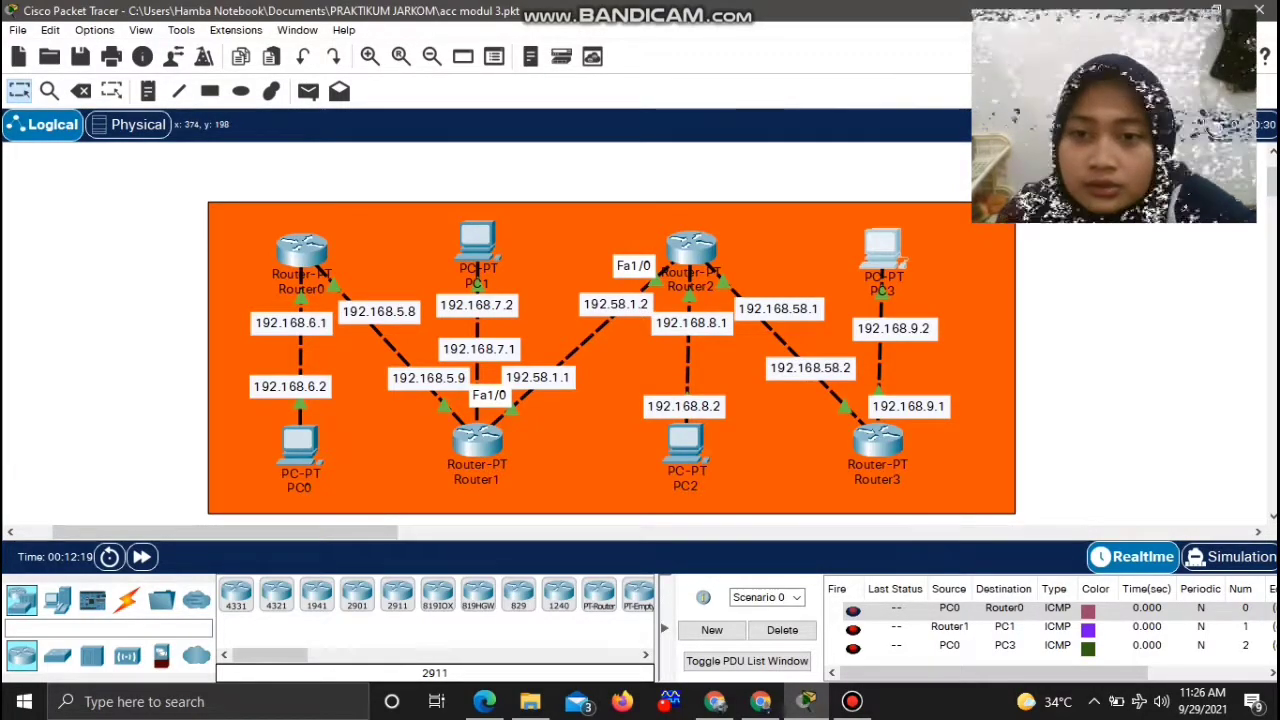
# Examine Router0's static routes beside the topology, selecting the route to network 192.168.7.0/24
pyautogui.moveTo(320, 272)
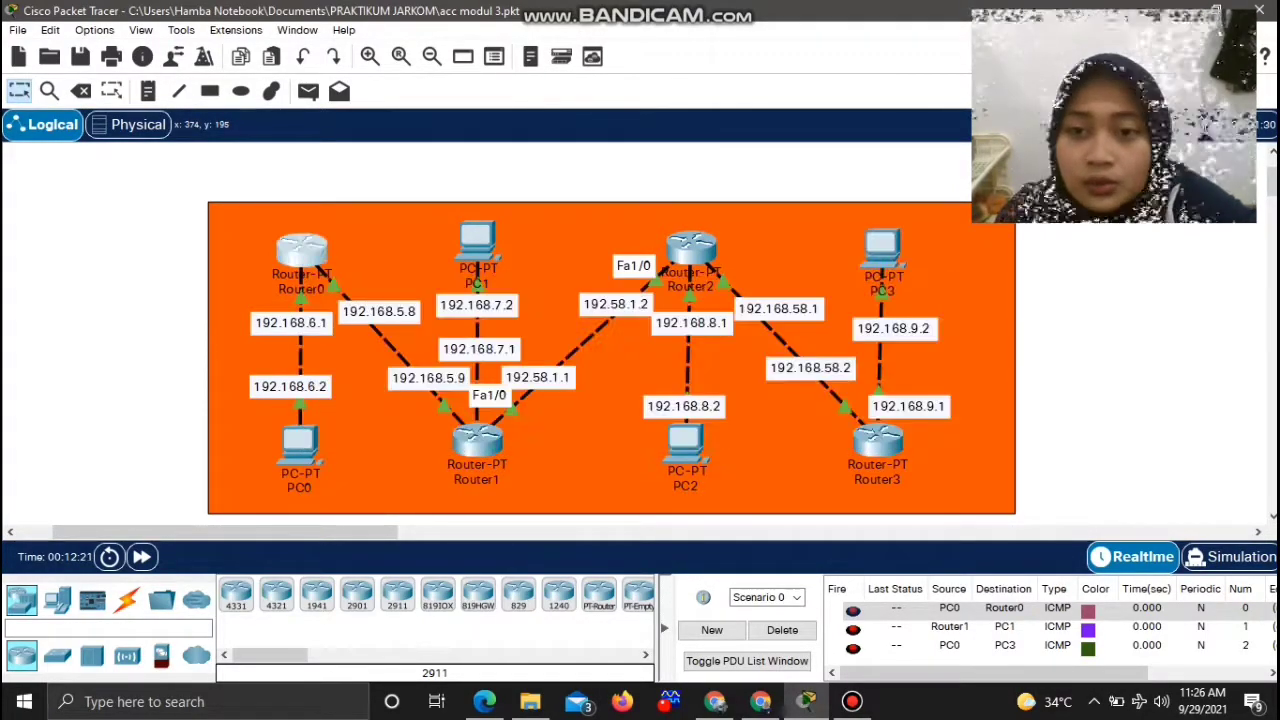
pyautogui.click(301, 252)
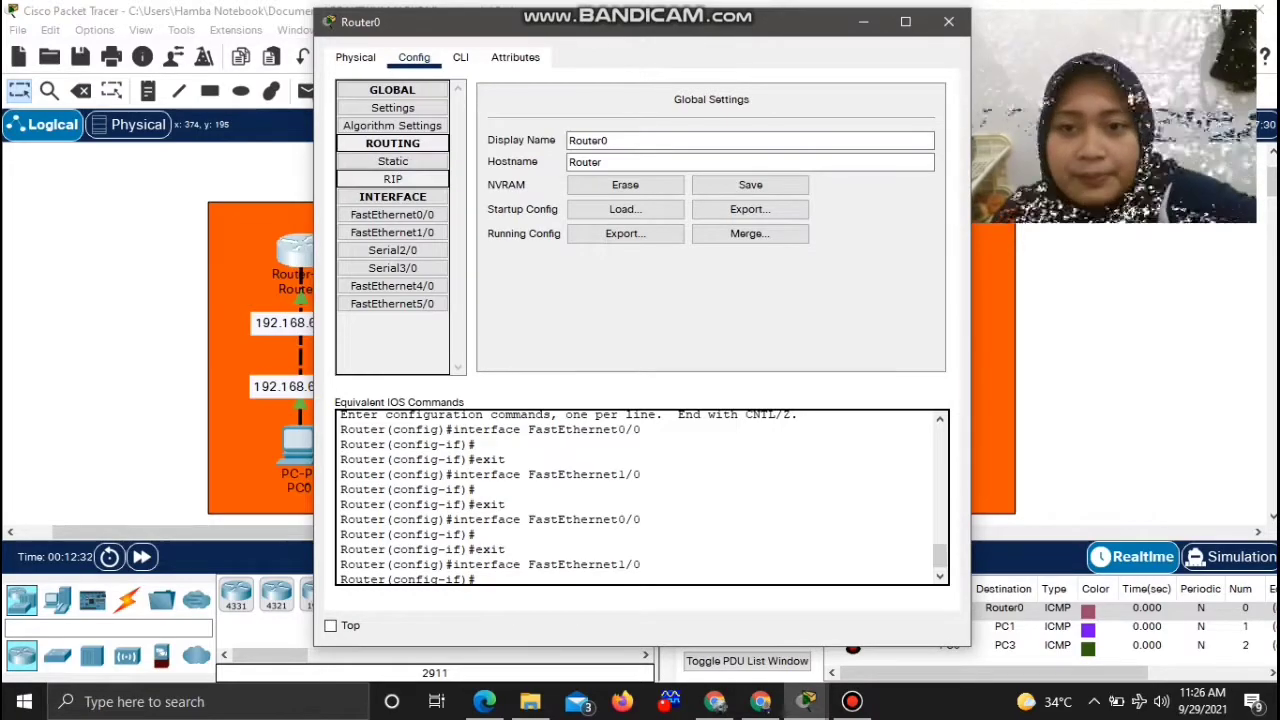
pyautogui.click(393, 161)
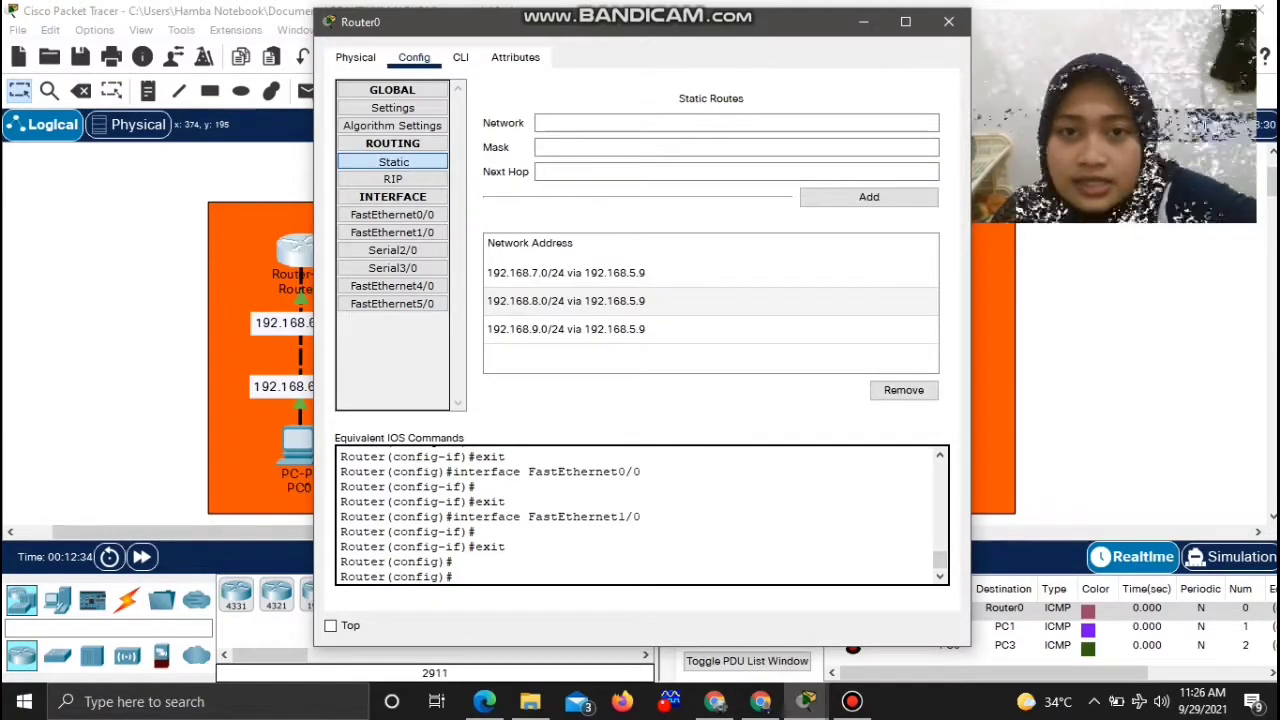
pyautogui.moveTo(588, 26); pyautogui.dragTo(893, 31)
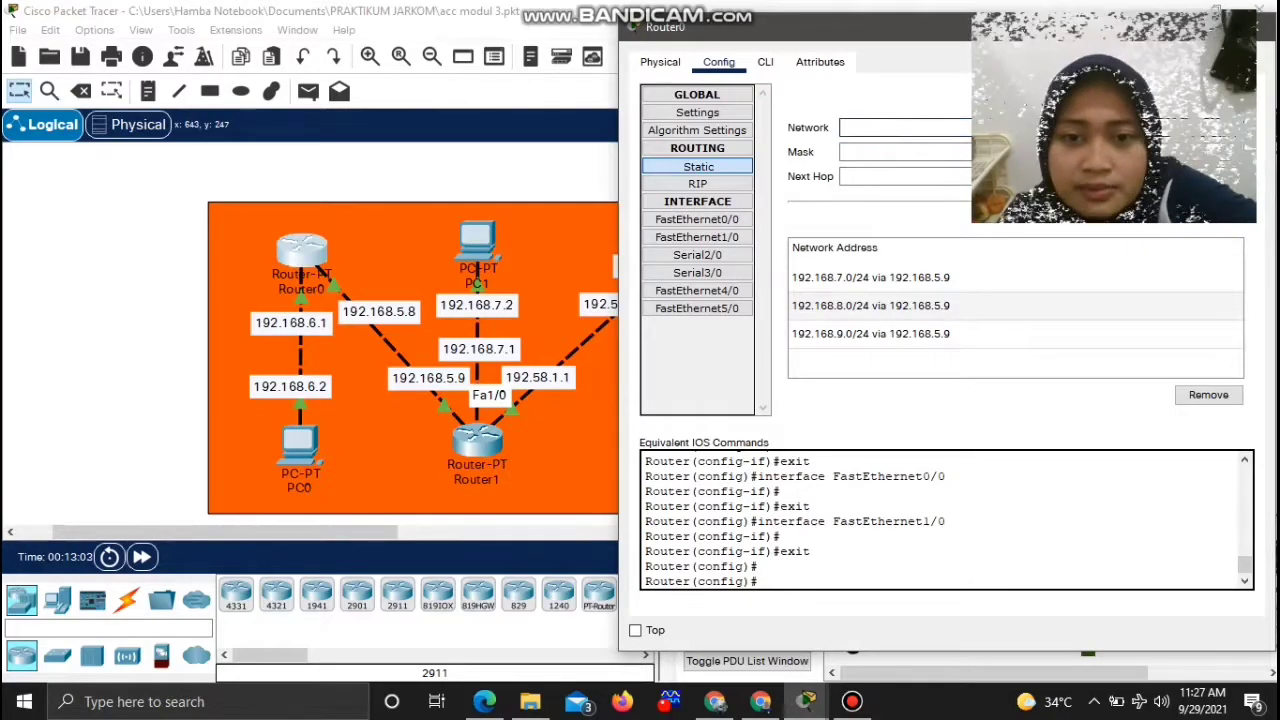
pyautogui.click(870, 277)
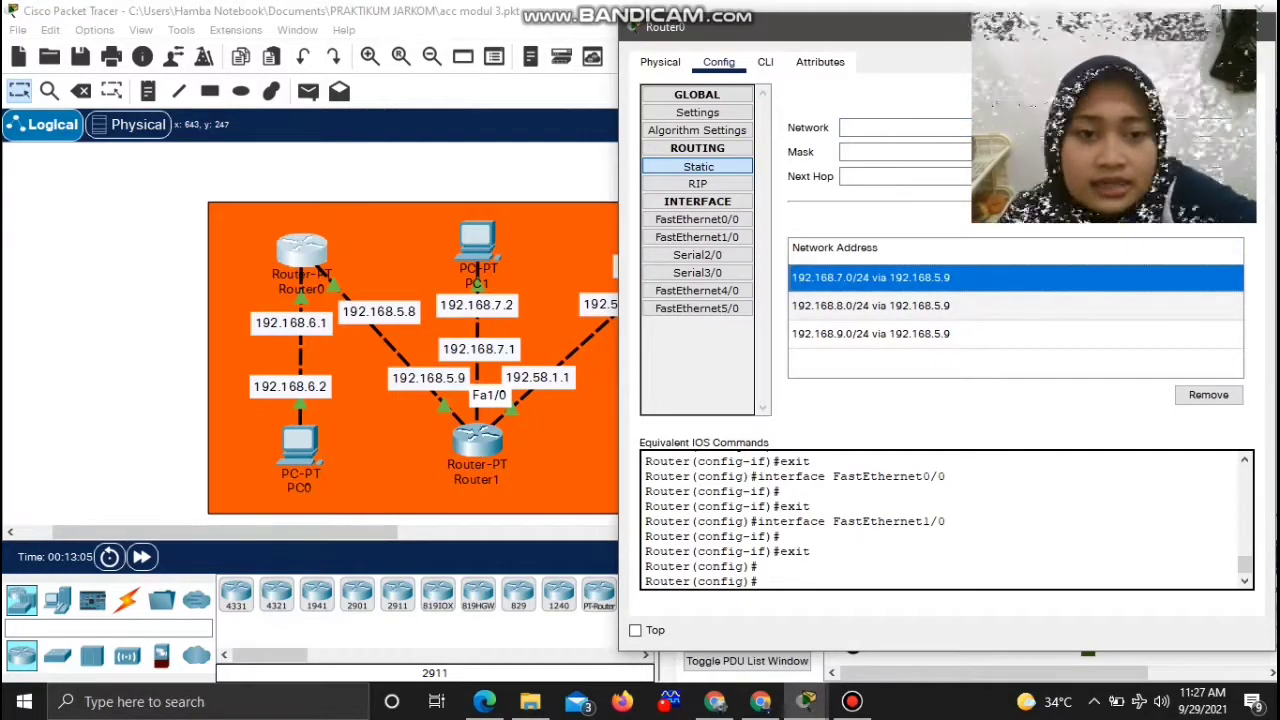
# Enter 192.168.7.0 as the network of a new static route on Router0, leaving the mask and next hop blank
pyautogui.click(900, 127)
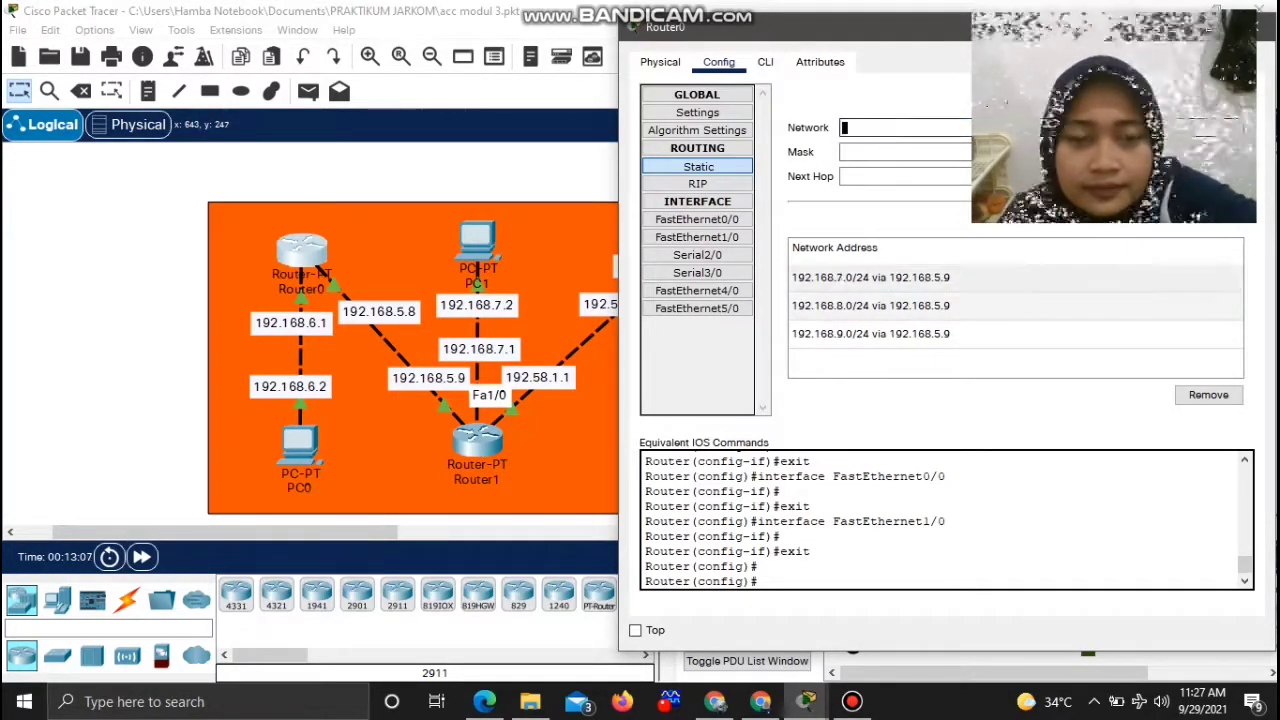
pyautogui.write('192.')
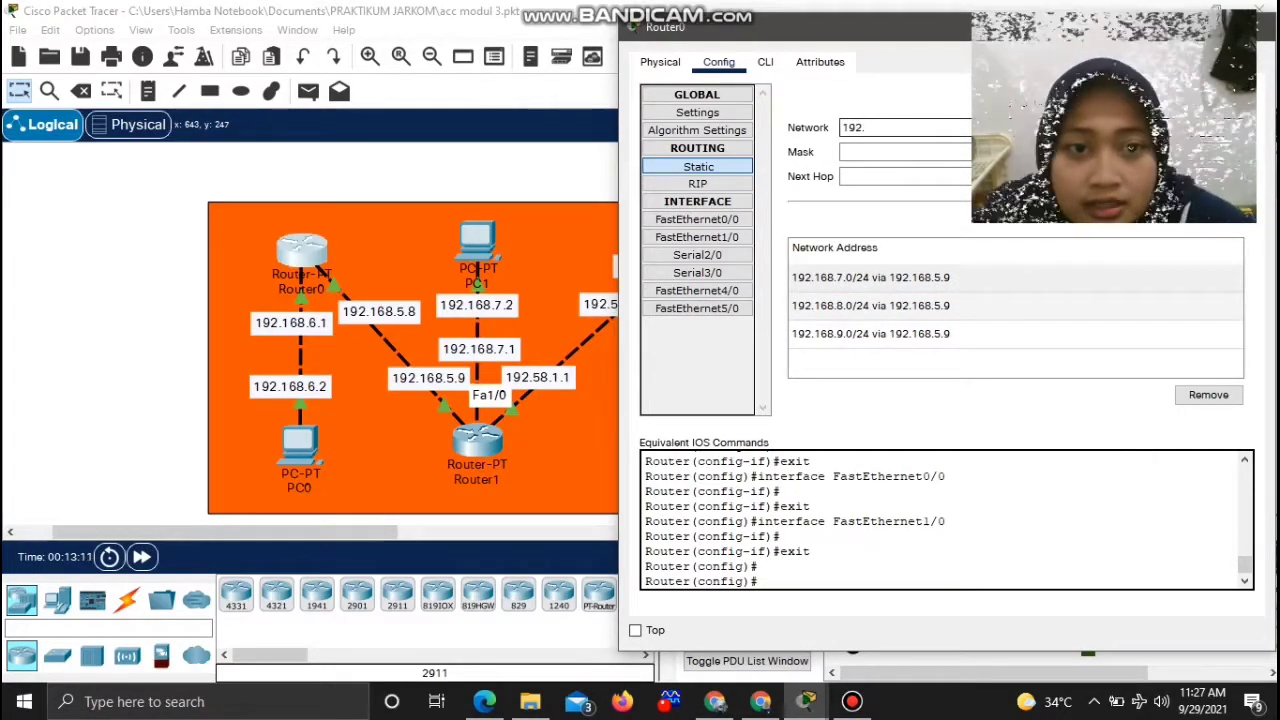
pyautogui.write('168')
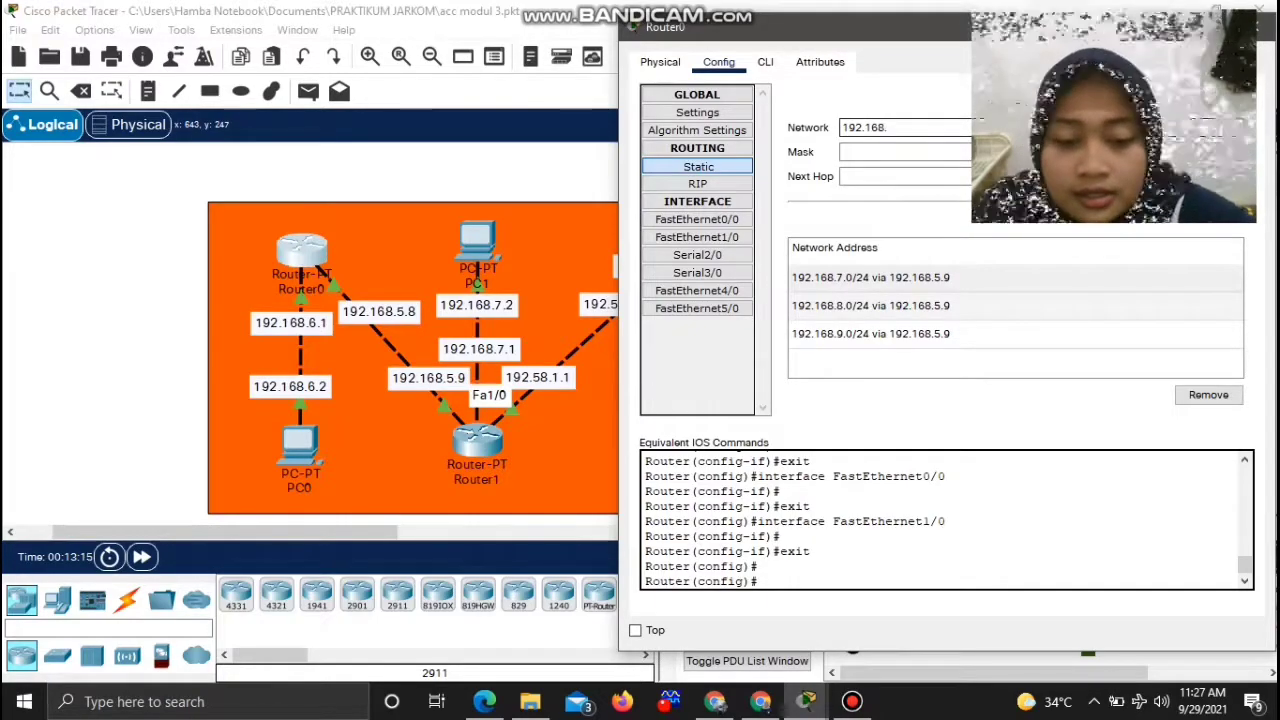
pyautogui.write('.')
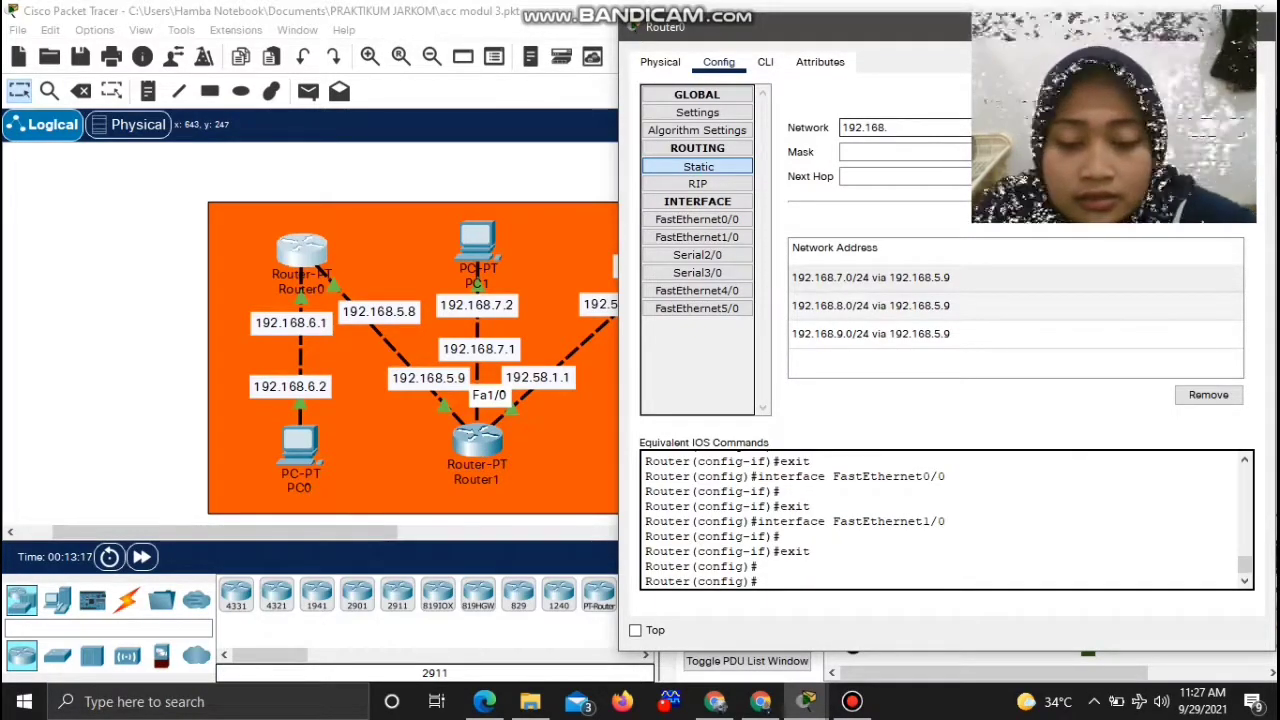
pyautogui.write('7.0')
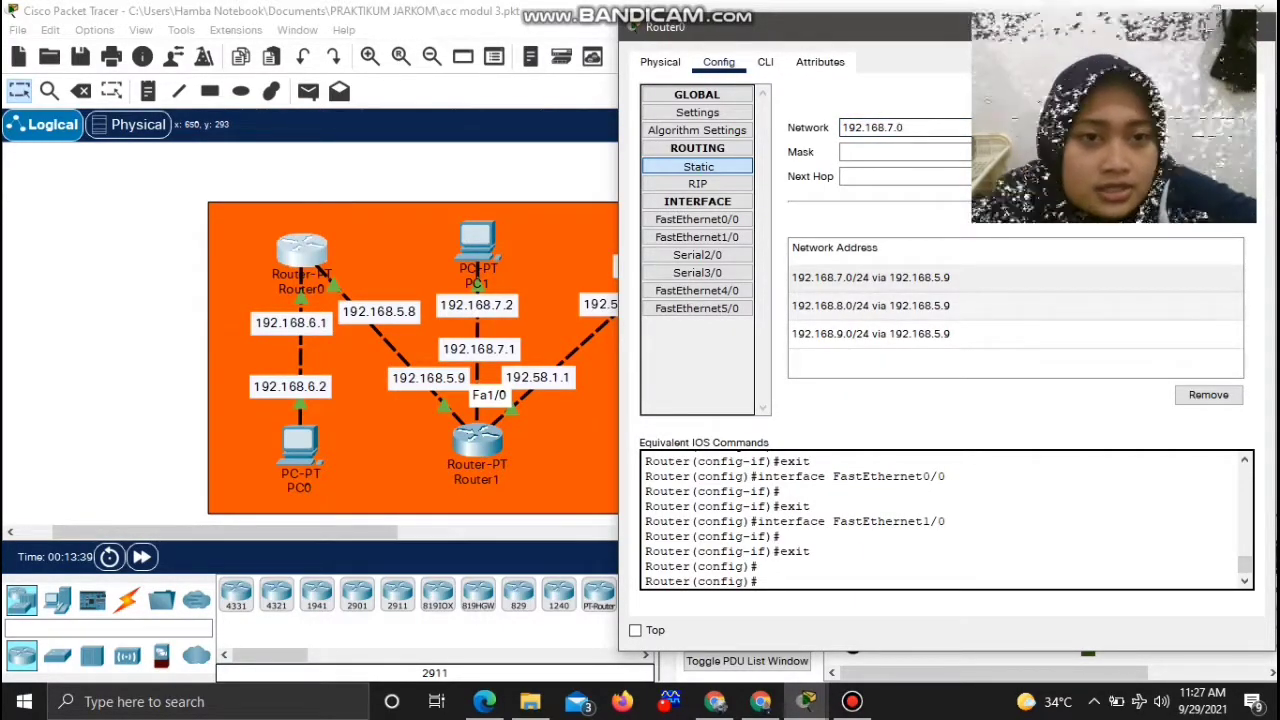
pyautogui.click(845, 152)
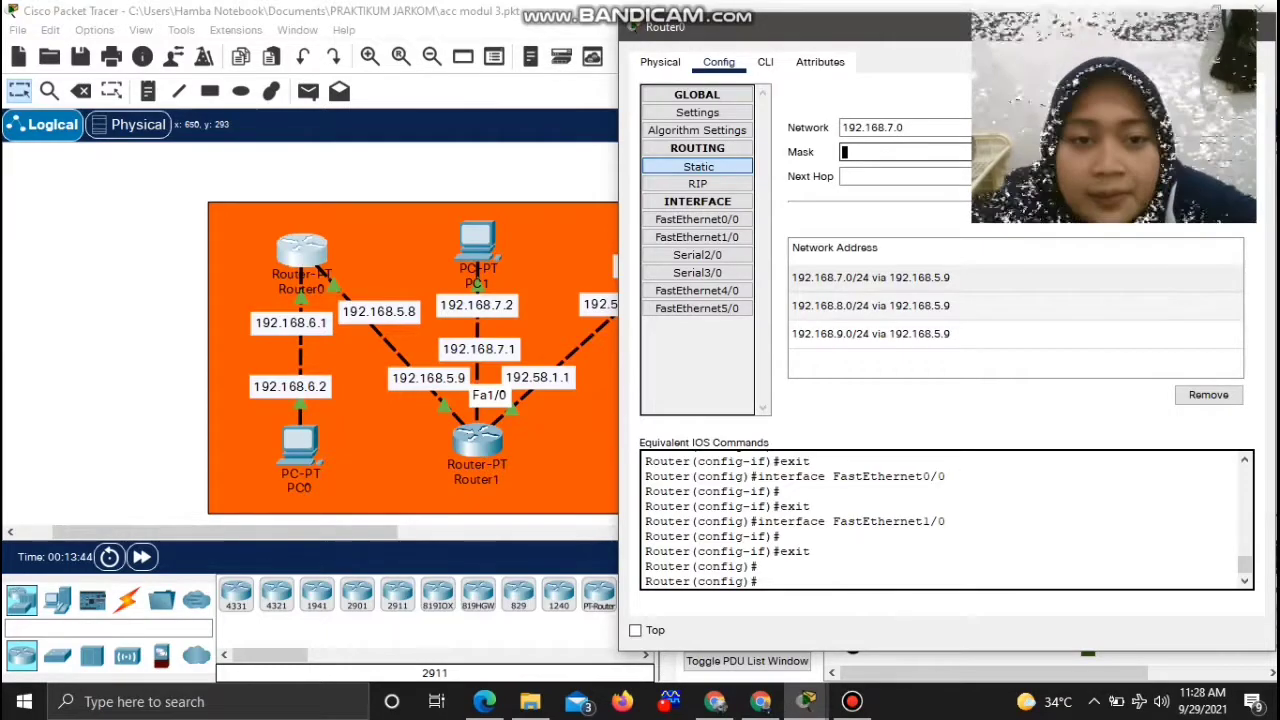
pyautogui.click(845, 176)
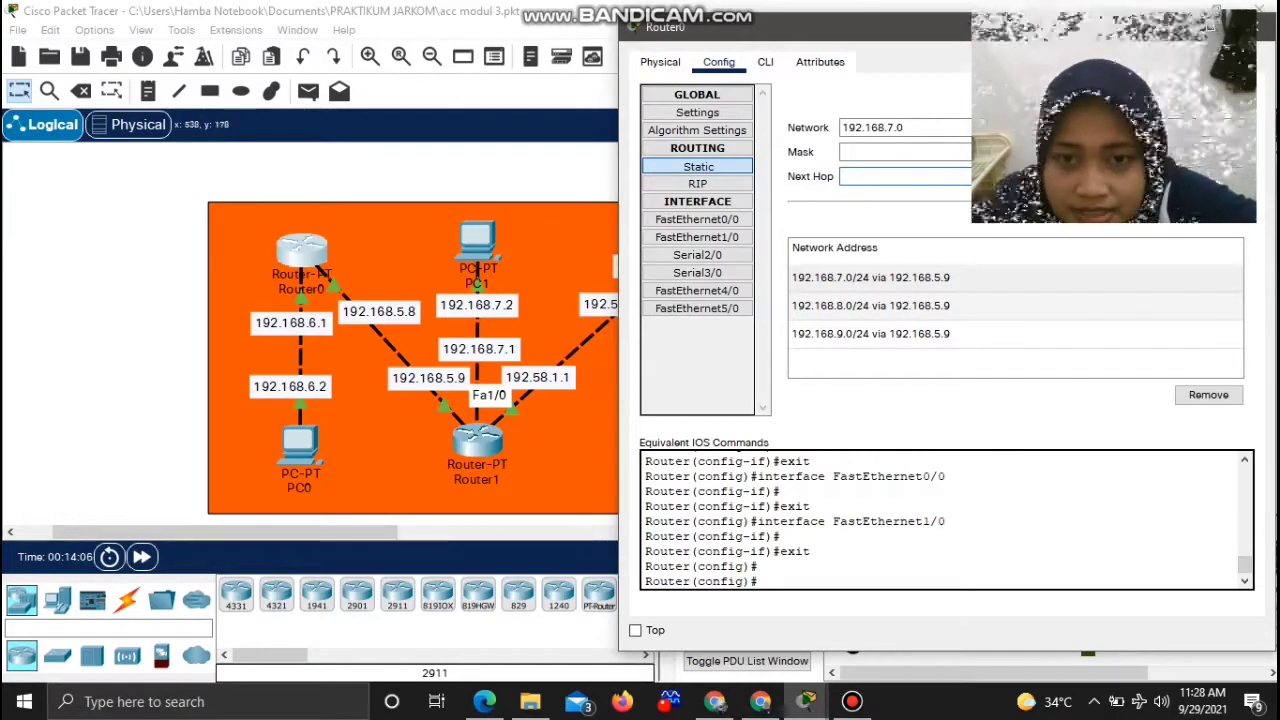
# Close PC1's window, return to Router0's static route form and close it without adding the route
pyautogui.click(478, 241)
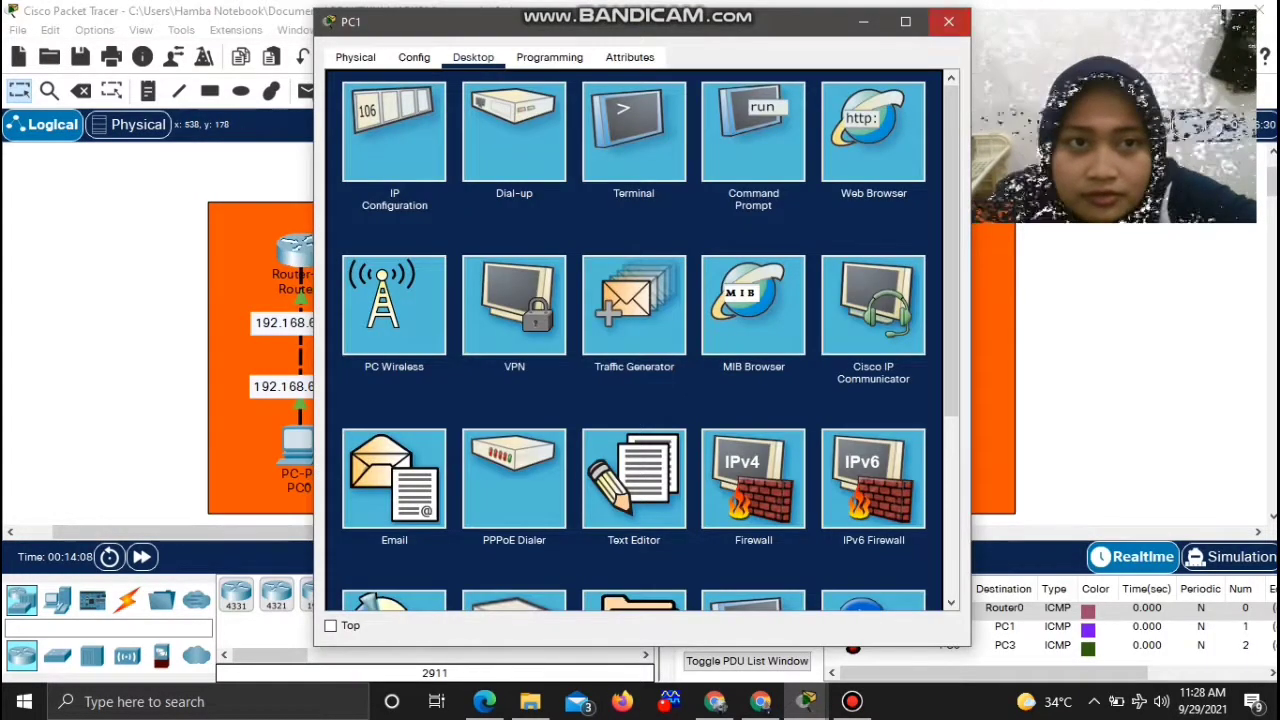
pyautogui.click(949, 21)
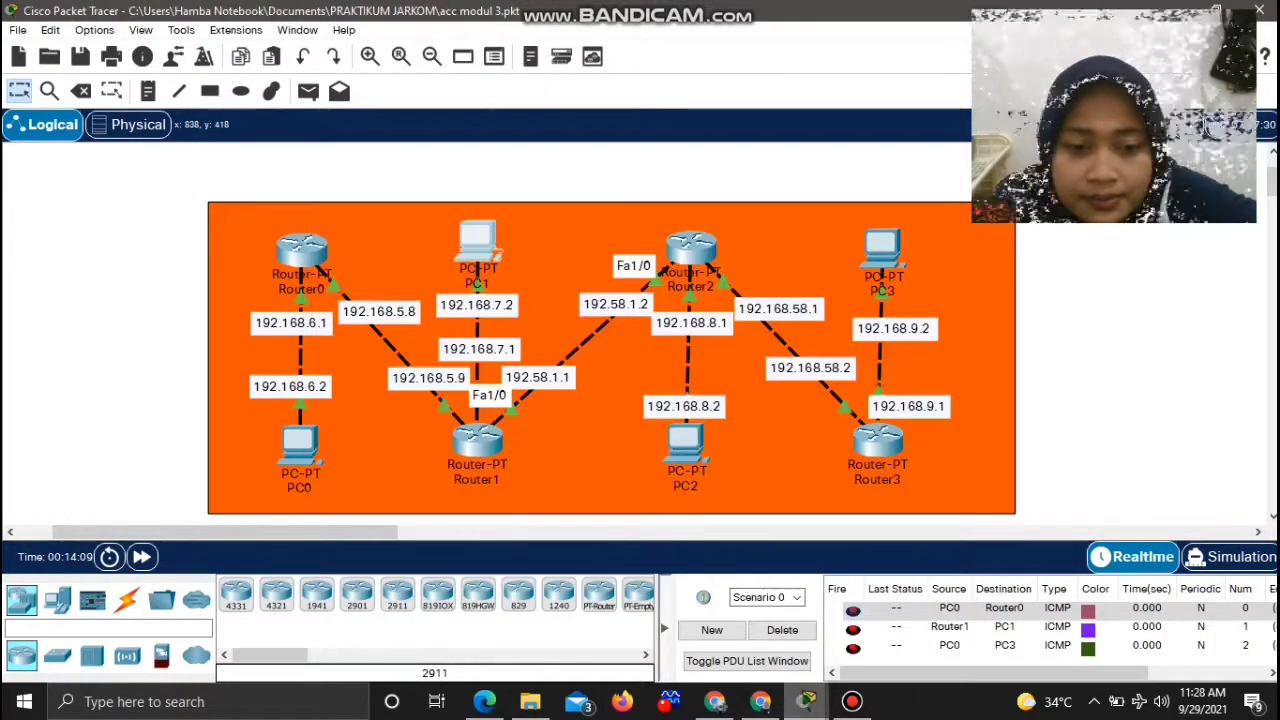
pyautogui.click(806, 701)
pyautogui.click(907, 620)
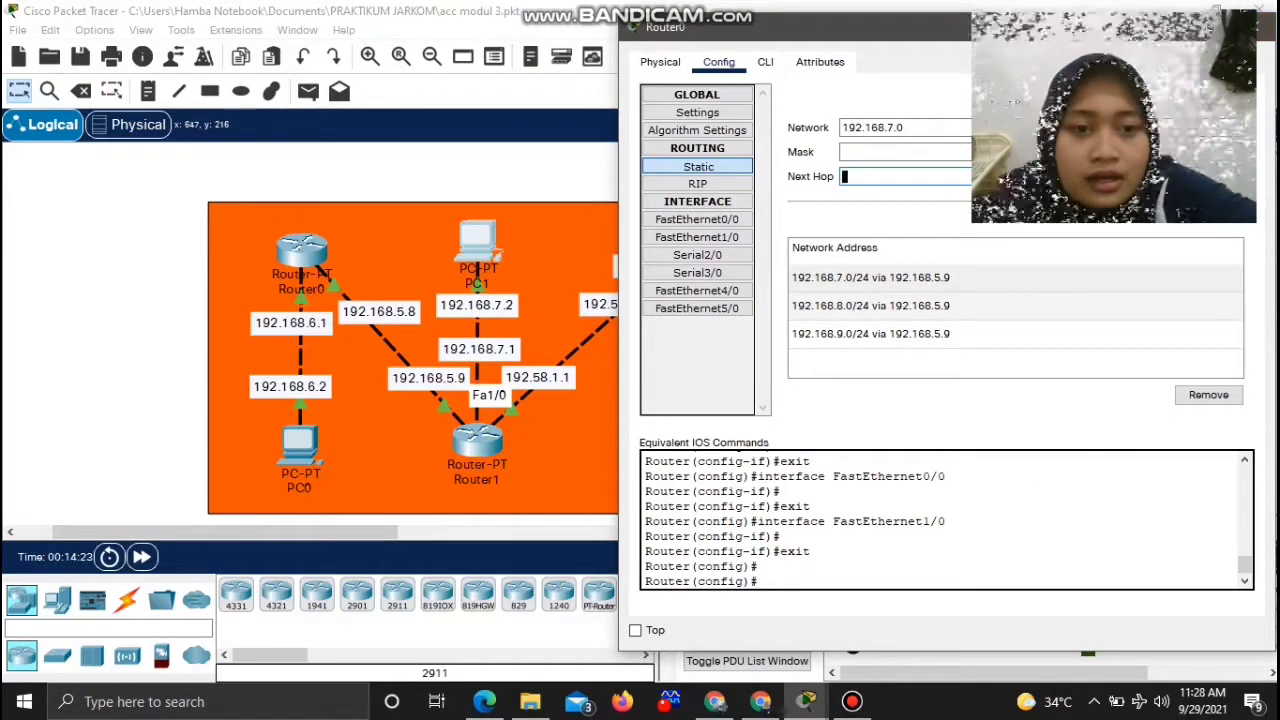
pyautogui.click(1265, 27)
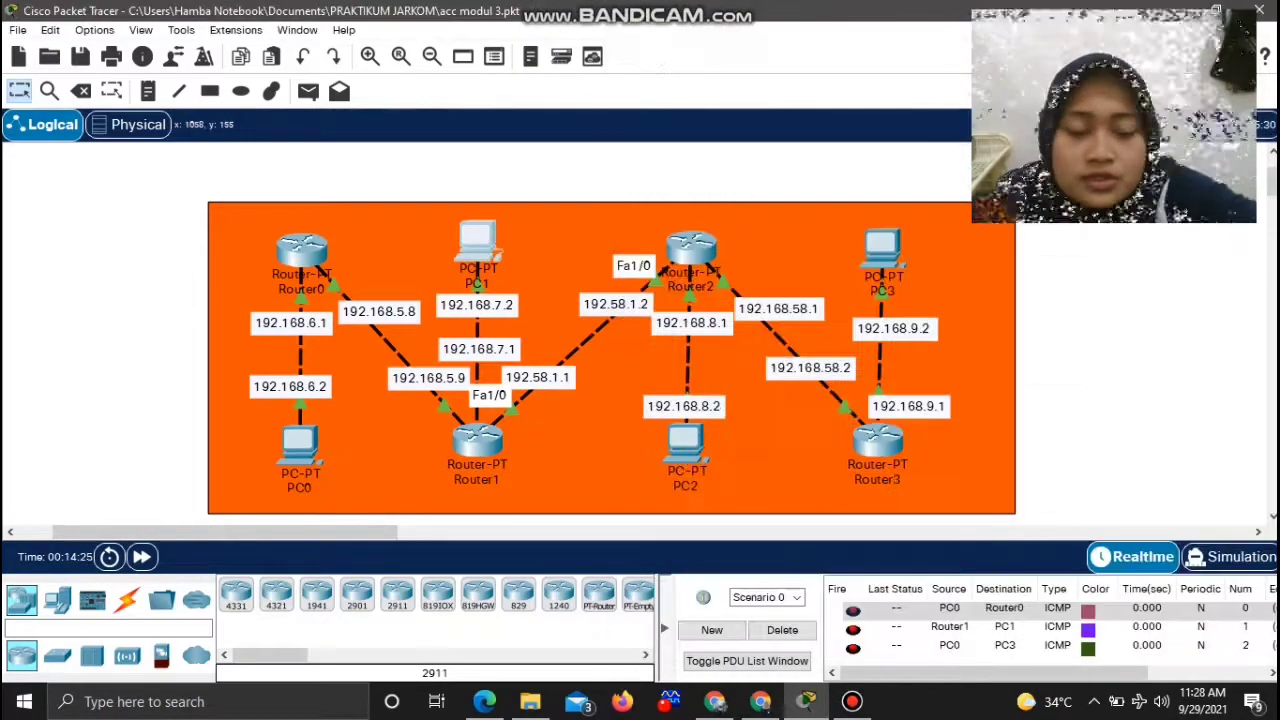
# Send a simple PDU from PC0 to PC1 to test their connection
pyautogui.scroll(-1, 660, 330)
pyautogui.scroll(1, 612, 330)
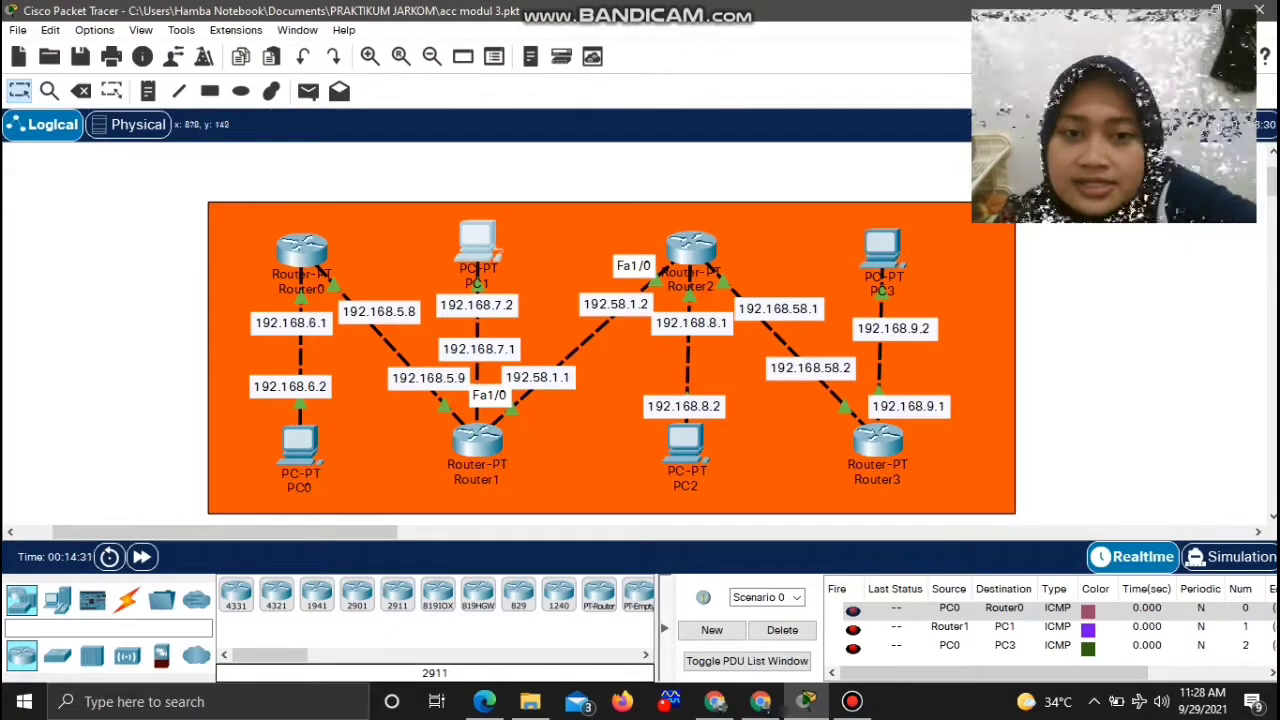
pyautogui.click(308, 91)
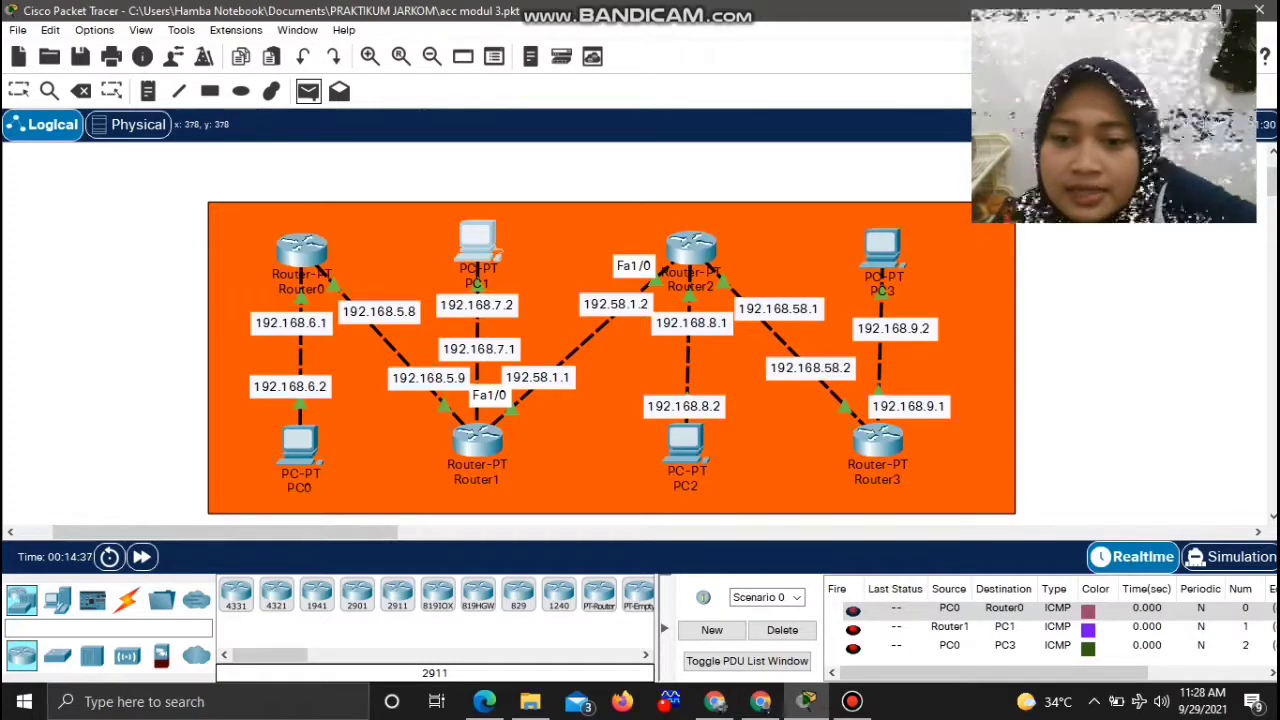
pyautogui.click(301, 446)
pyautogui.click(478, 240)
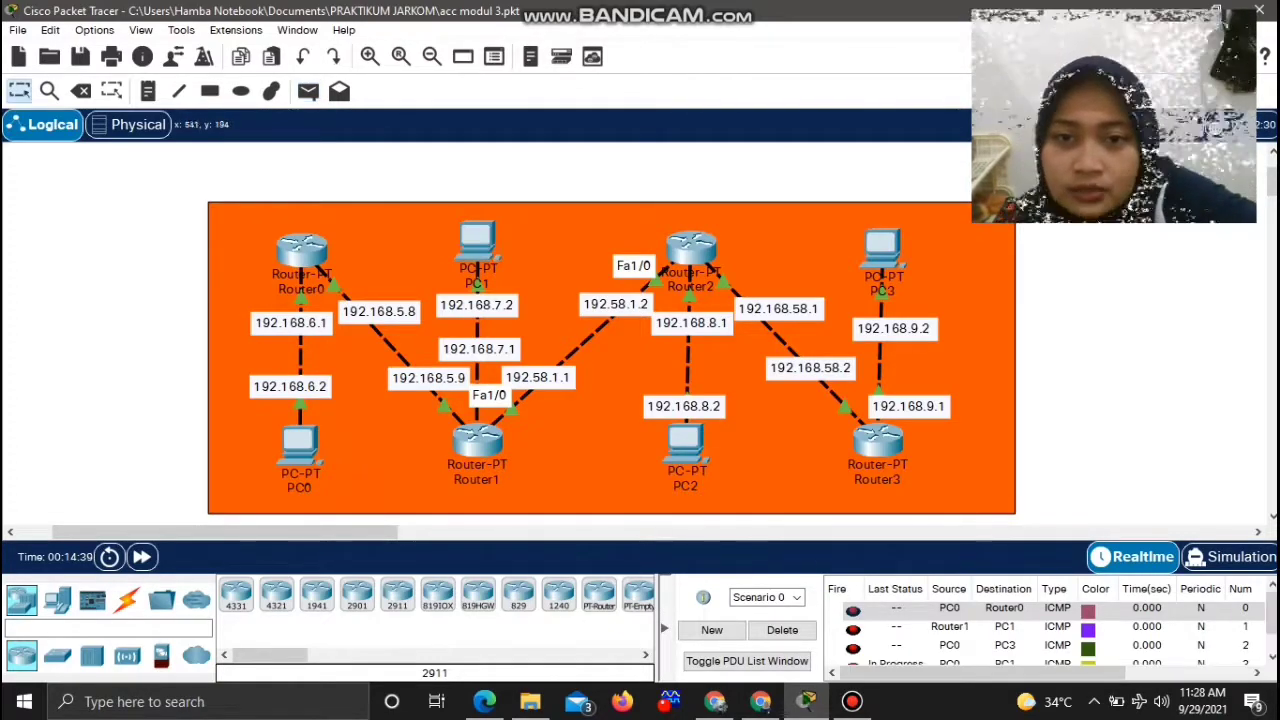
# Send another simple PDU from PC0 to PC1 and check its status in the PDU list
pyautogui.scroll(-1, 1050, 610)
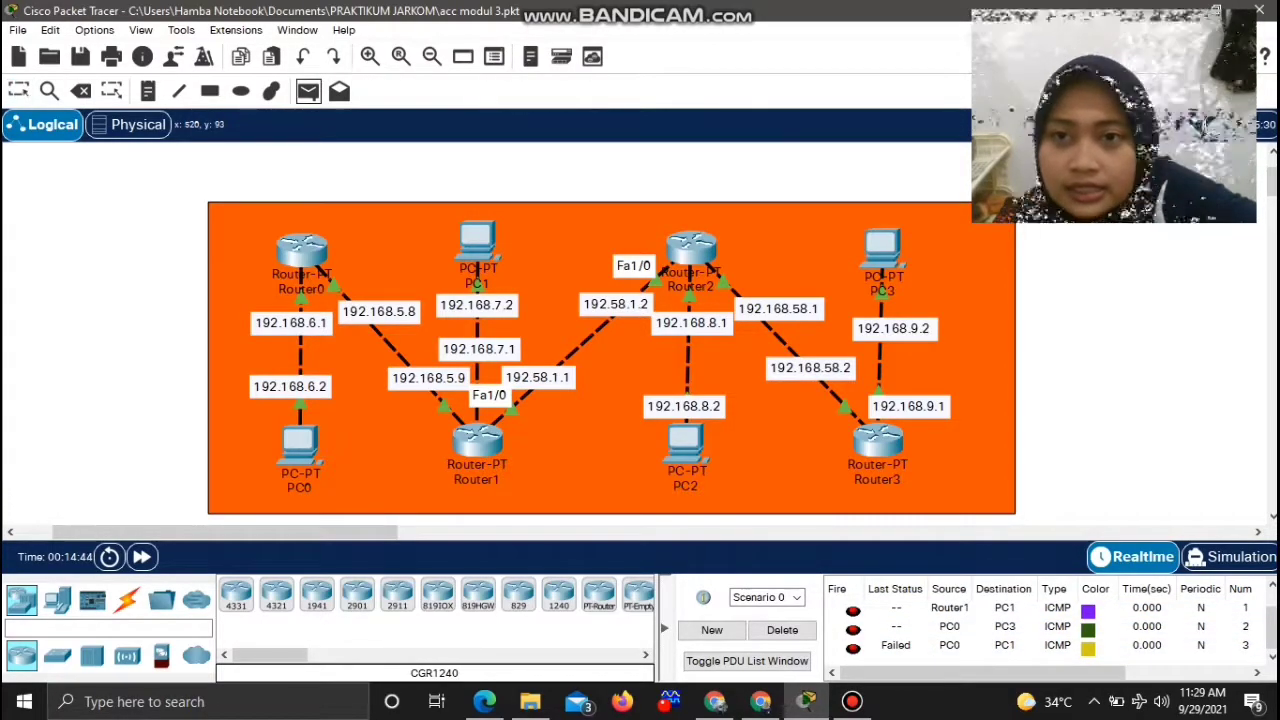
pyautogui.moveTo(300, 455)
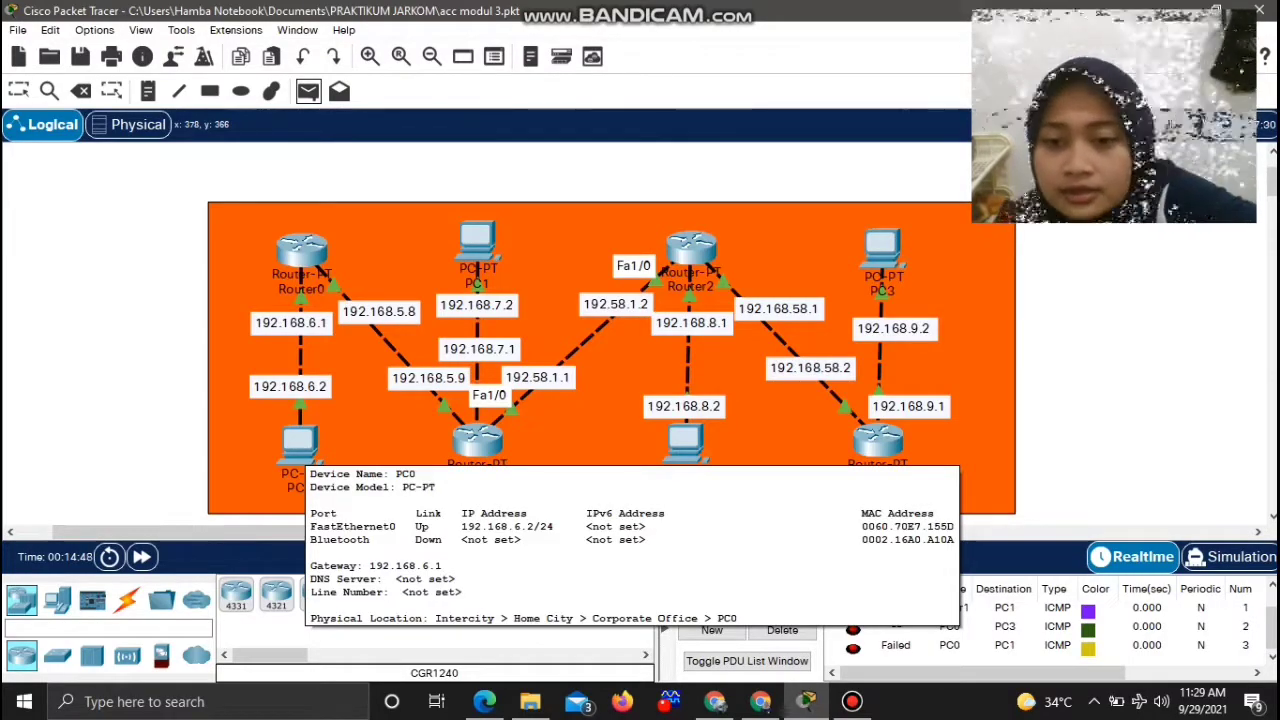
pyautogui.click(303, 448)
pyautogui.click(301, 250)
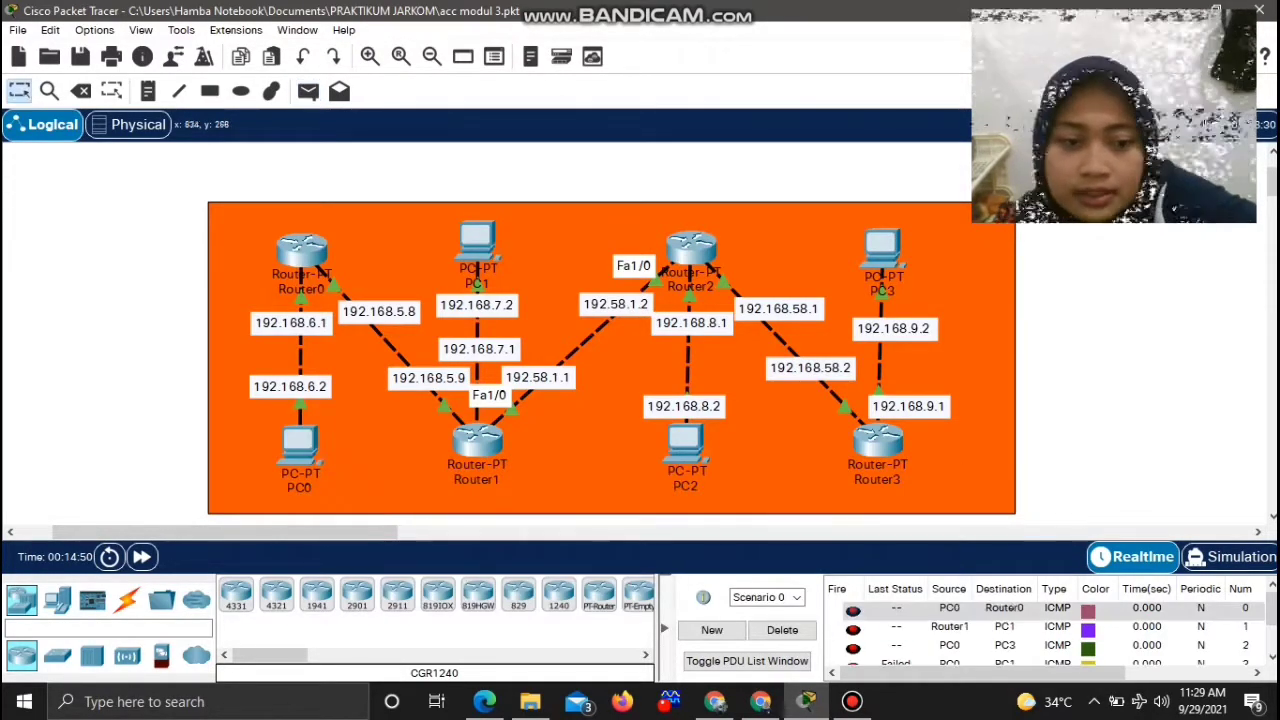
pyautogui.scroll(-2, 1045, 628)
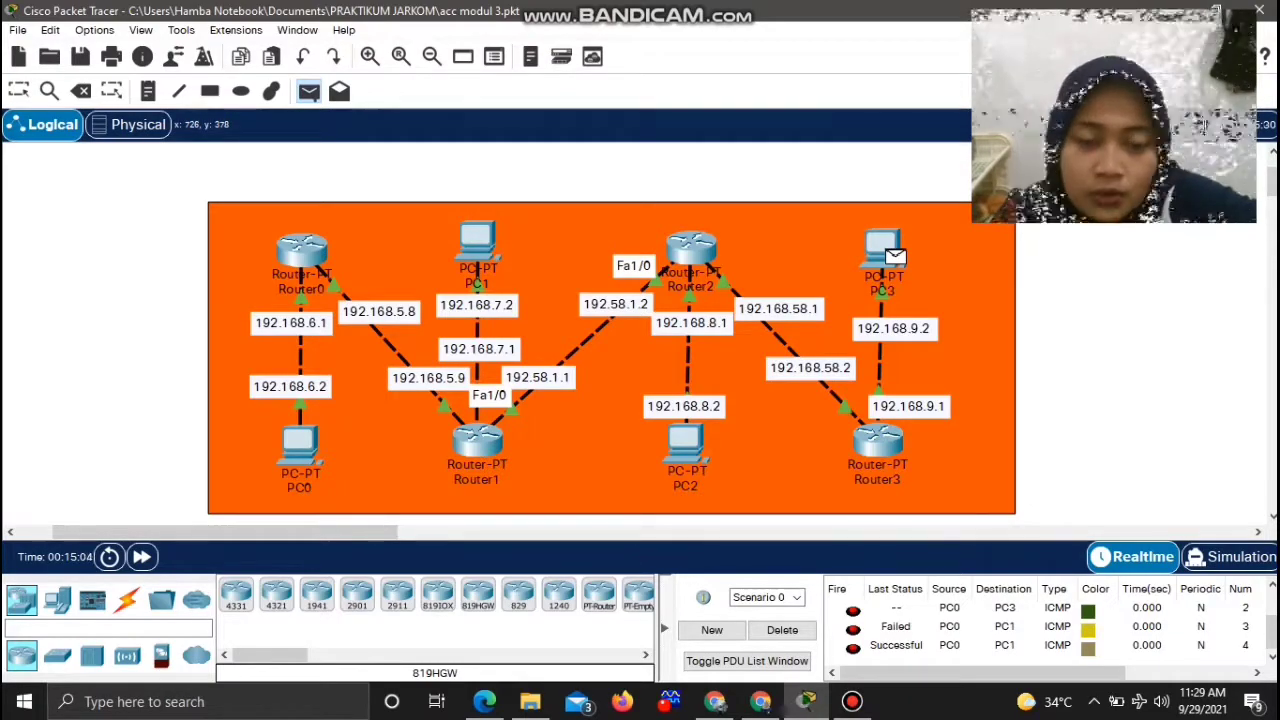
# Send a simple PDU from PC3 to PC2 twice to test the connection between them
pyautogui.press('Escape')
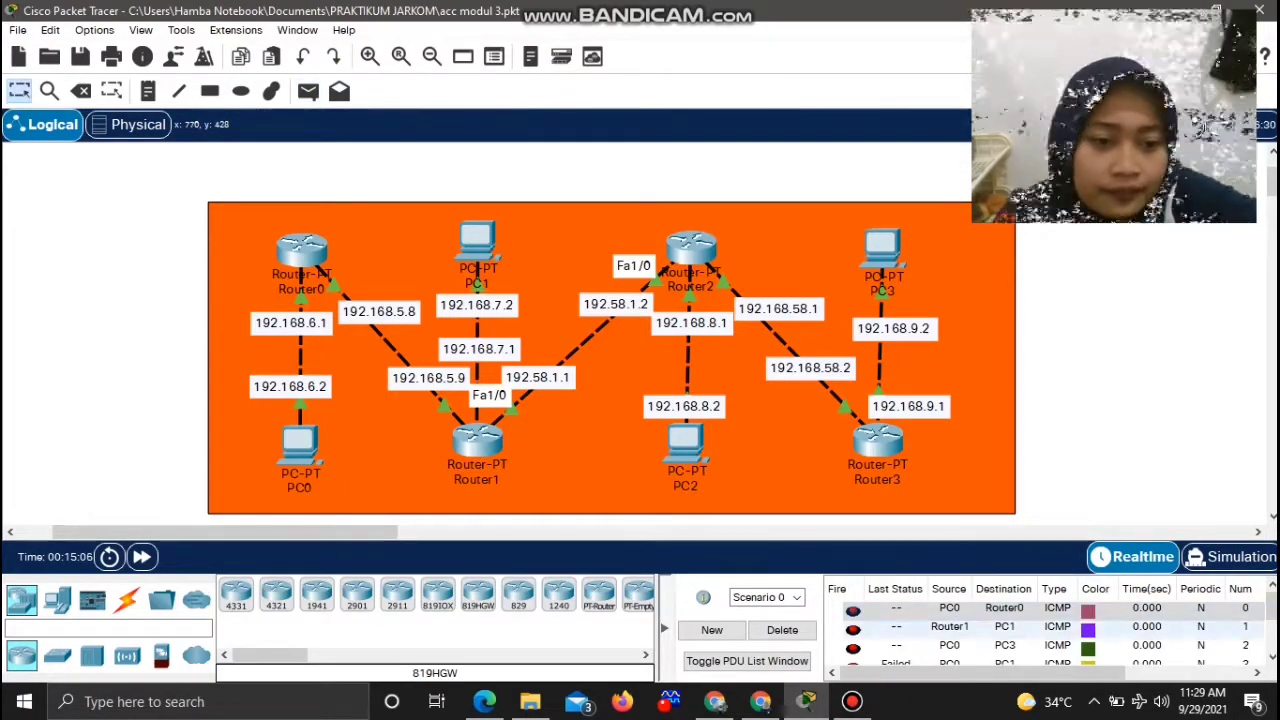
pyautogui.scroll(-1, 1050, 647)
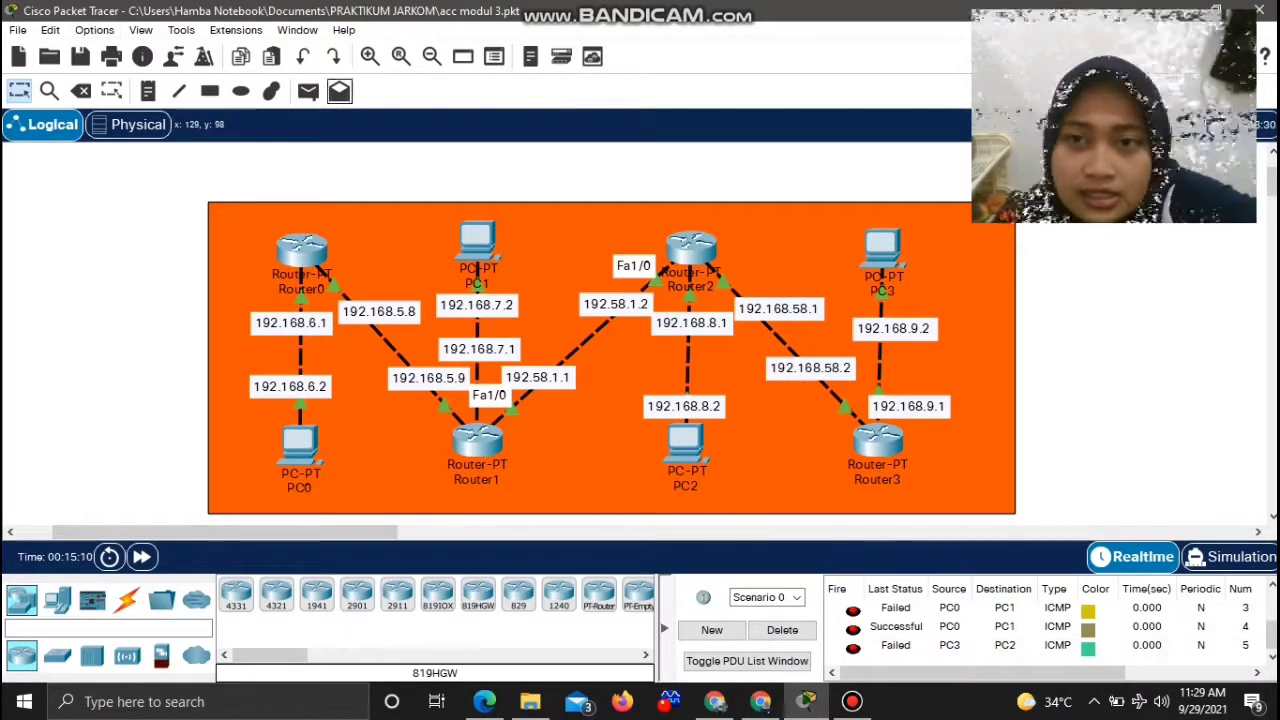
pyautogui.click(308, 91)
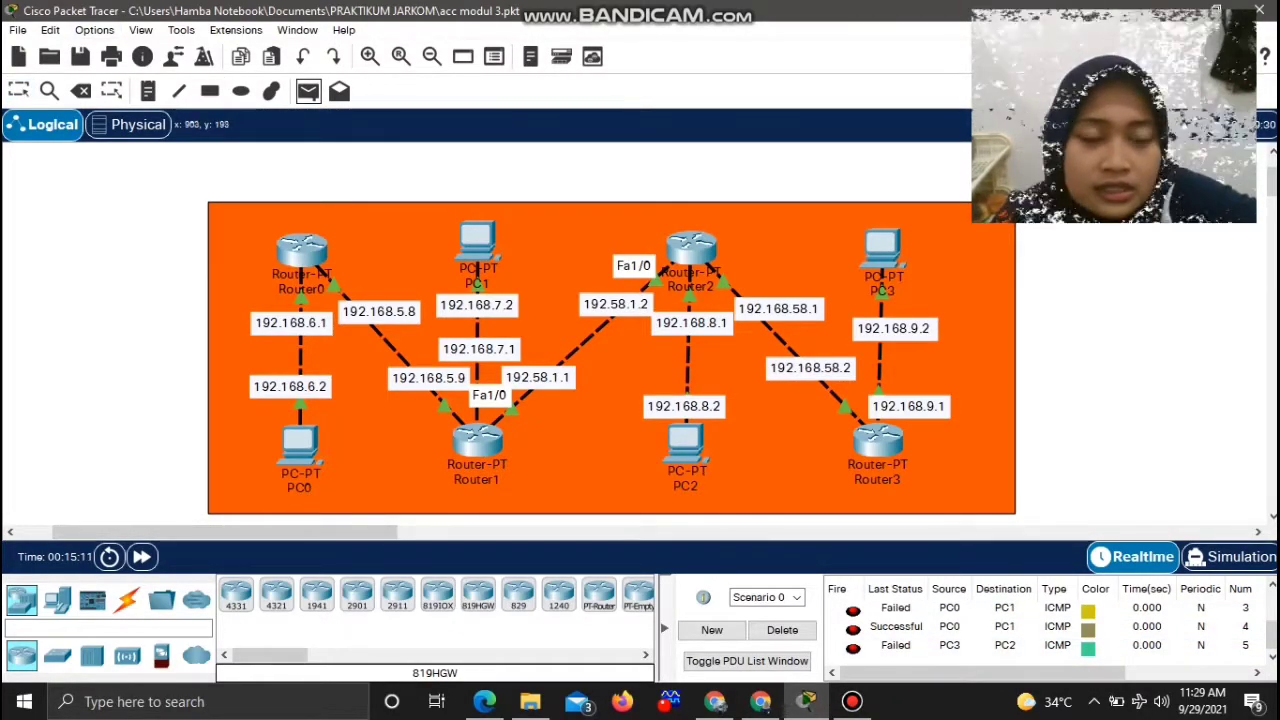
pyautogui.moveTo(889, 247)
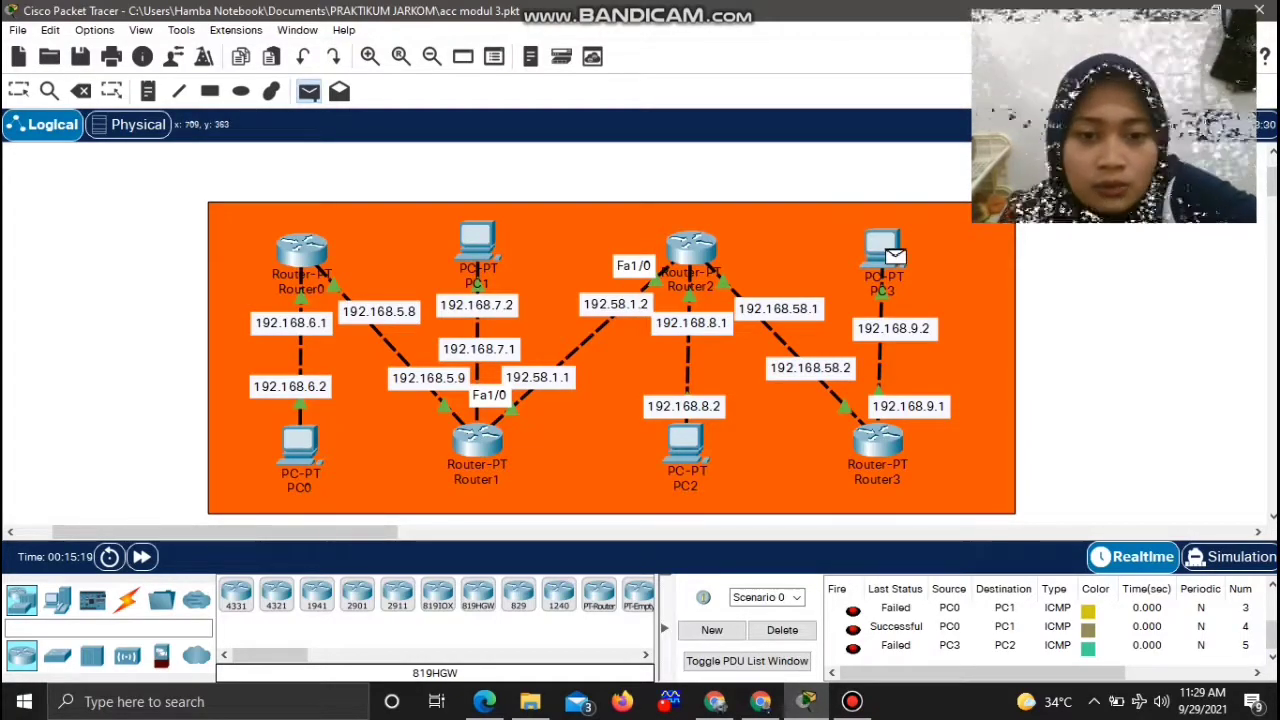
pyautogui.click(882, 250)
pyautogui.click(685, 442)
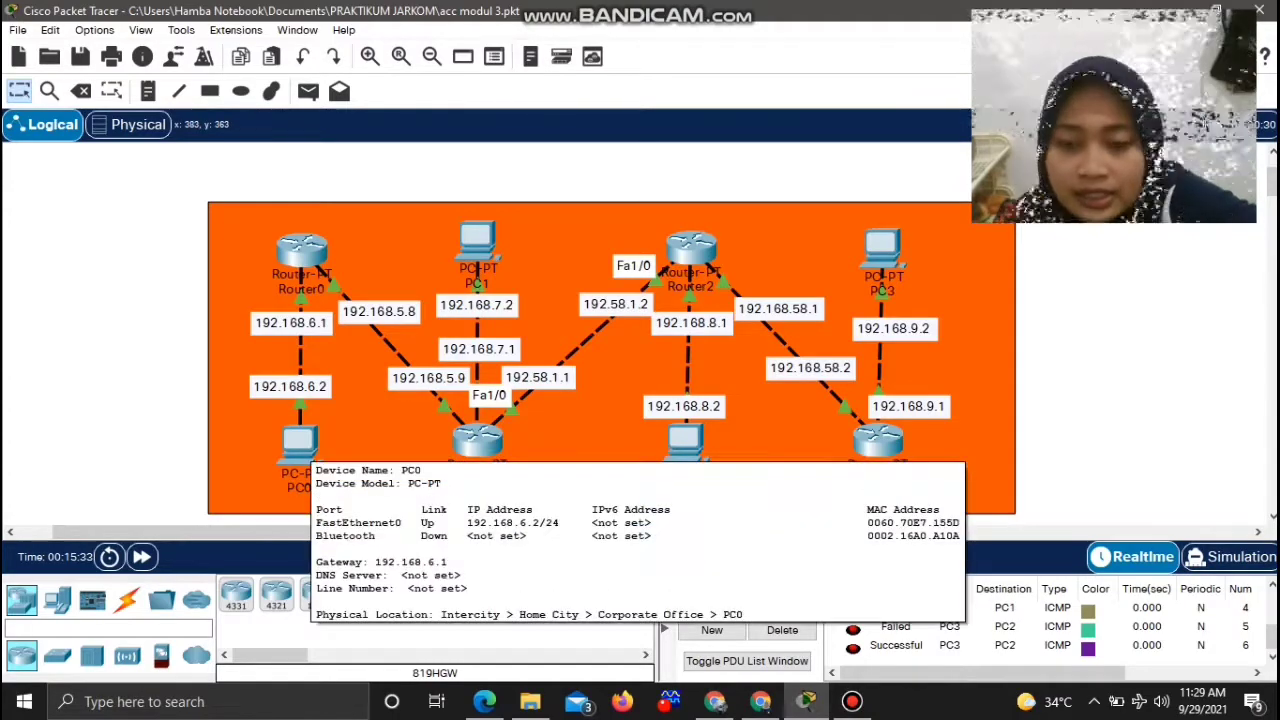
# Ping PC3 at 192.168.9.2 from PC0's command prompt, keeping the PC3 side of the topology in view
pyautogui.click(300, 442)
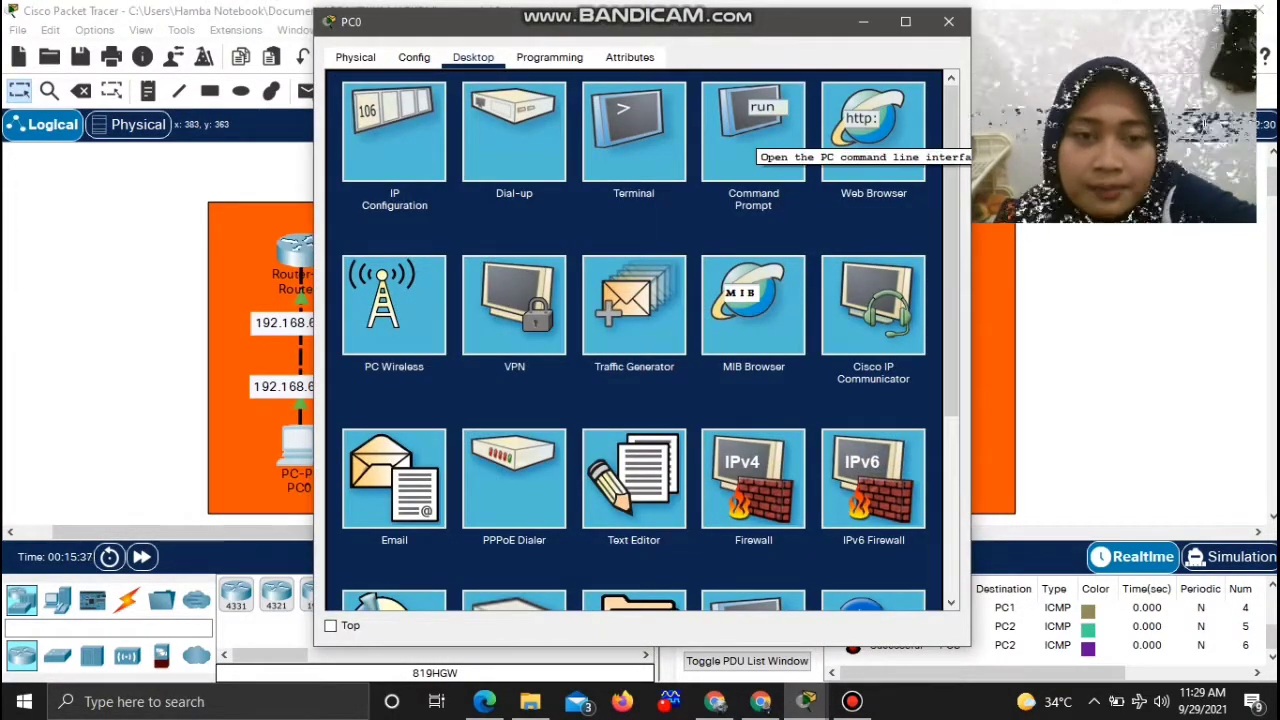
pyautogui.click(753, 140)
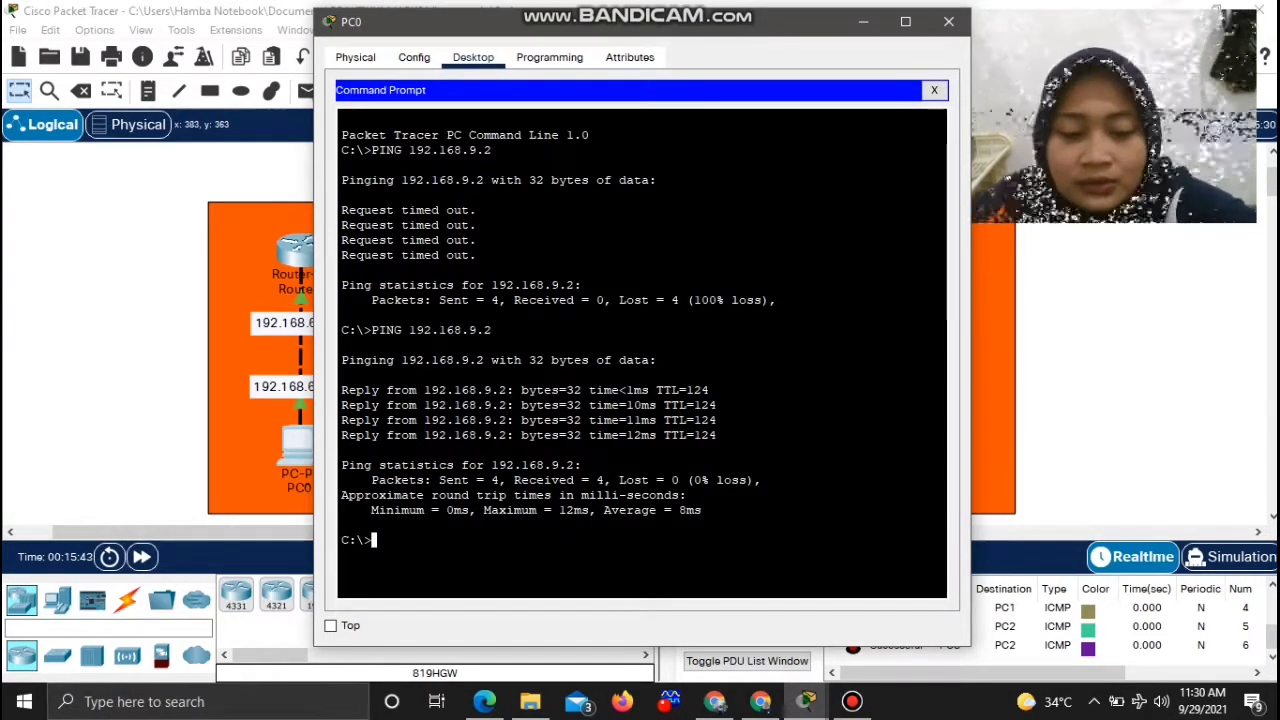
pyautogui.write('PING')
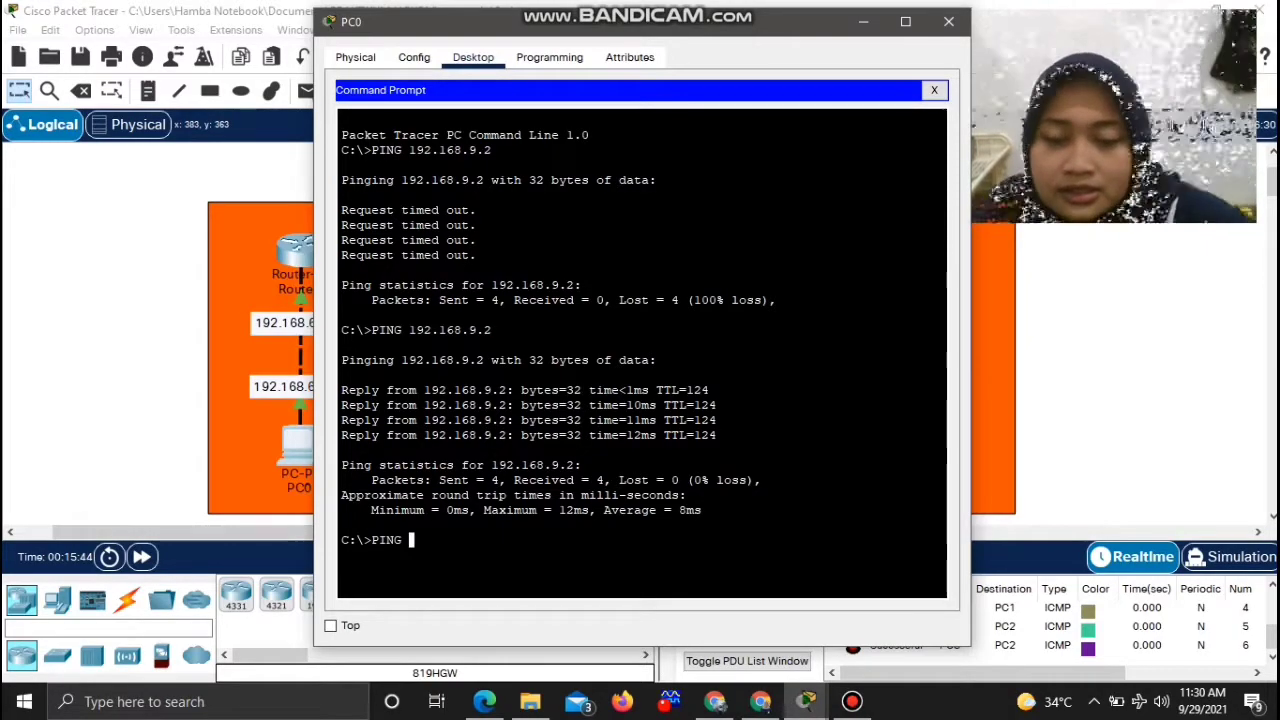
pyautogui.moveTo(661, 27); pyautogui.dragTo(350, 68)
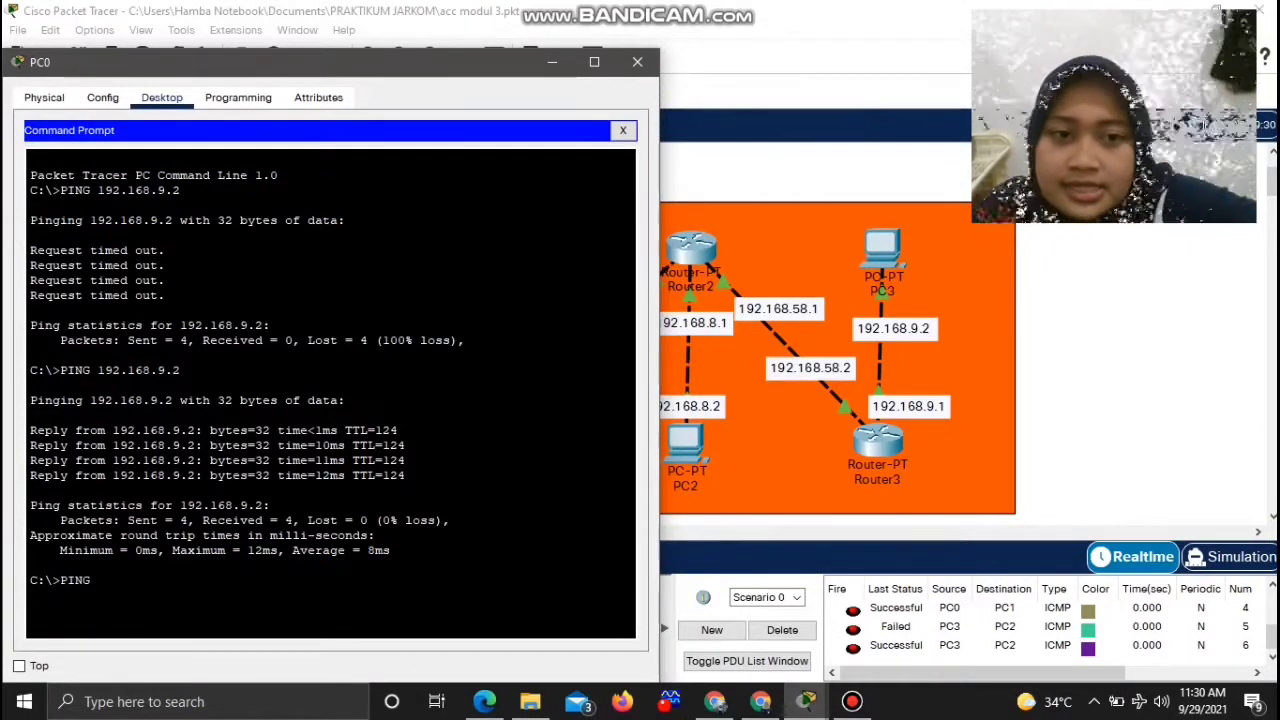
pyautogui.write('192')
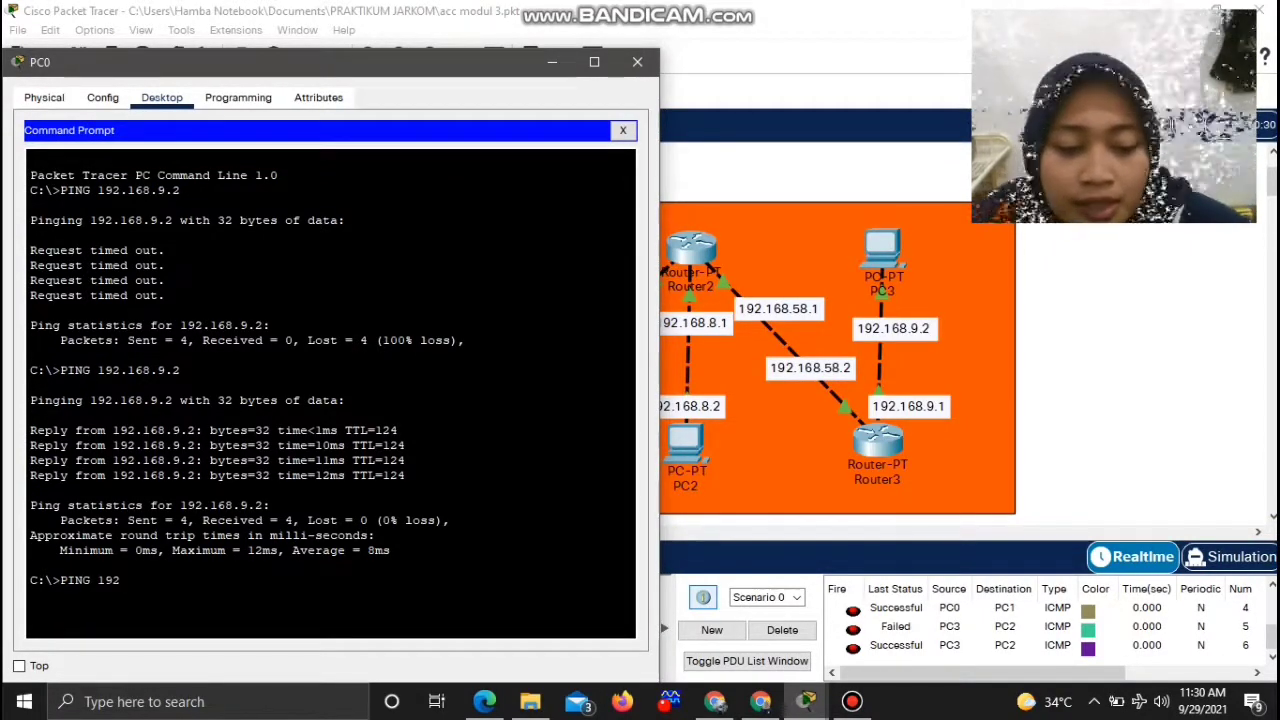
pyautogui.write('.168.9')
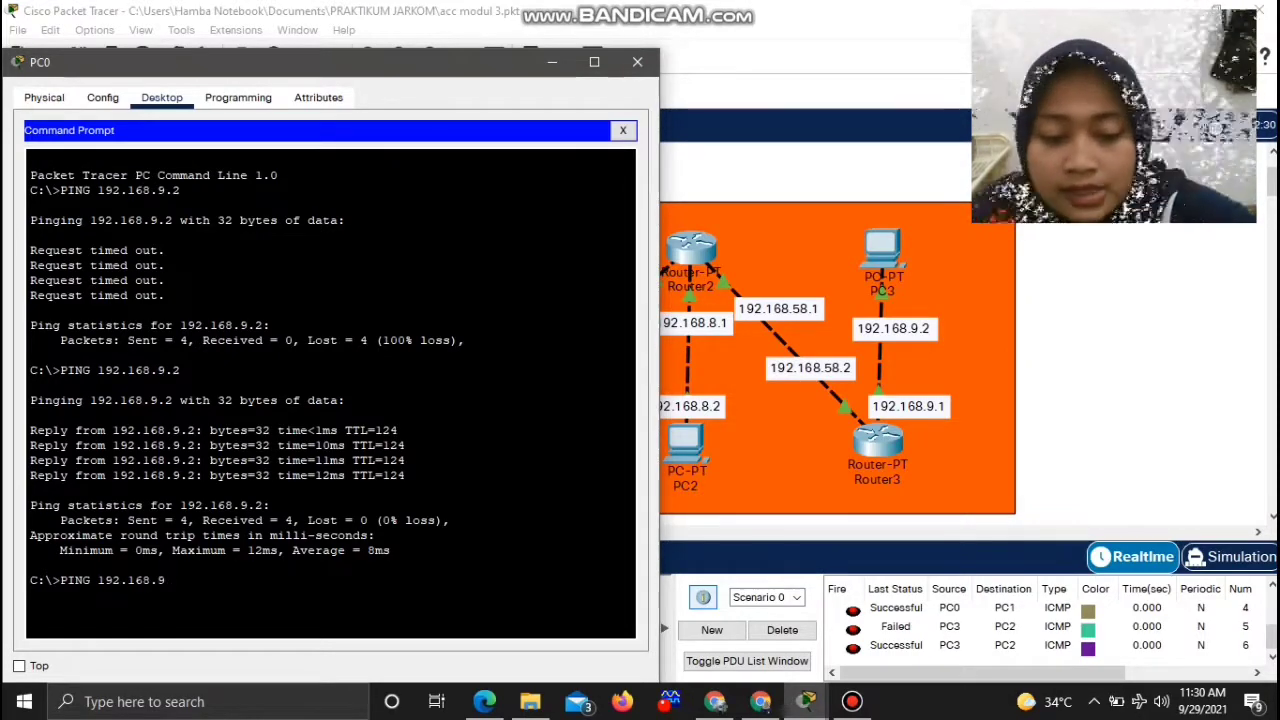
pyautogui.write('.2')
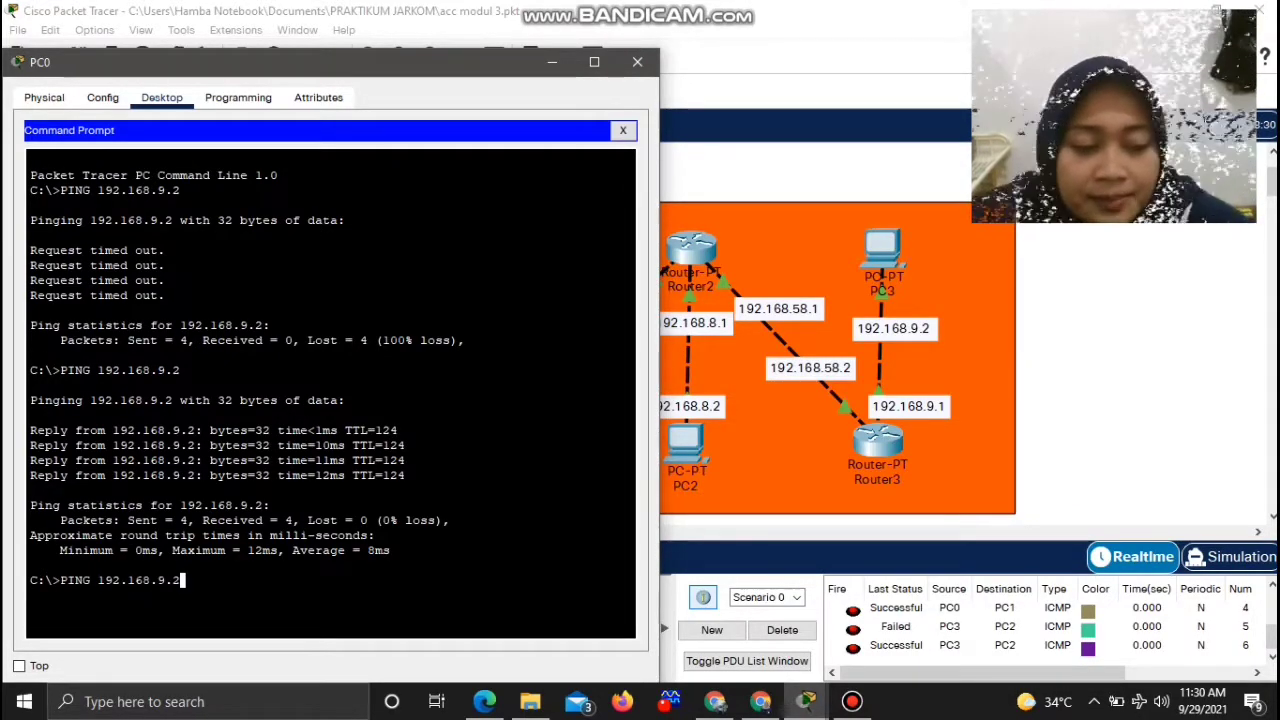
pyautogui.press('Return')
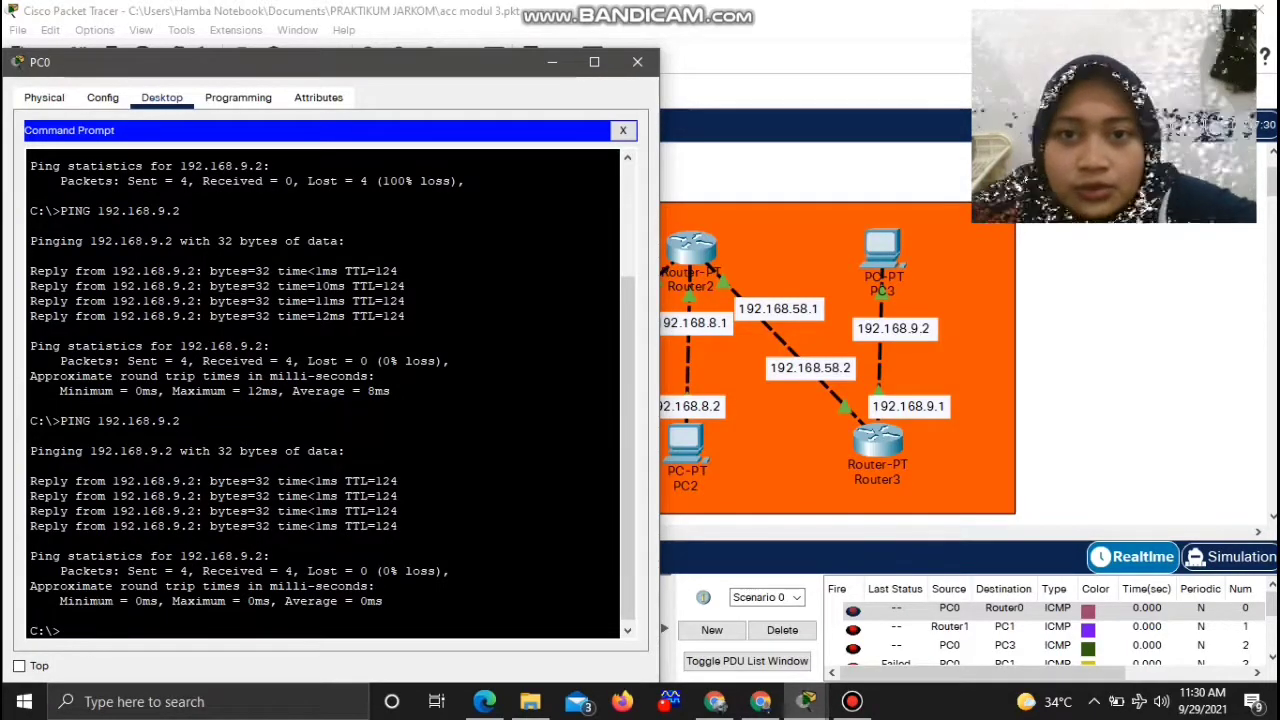
pyautogui.moveTo(509, 73); pyautogui.dragTo(1014, 168)
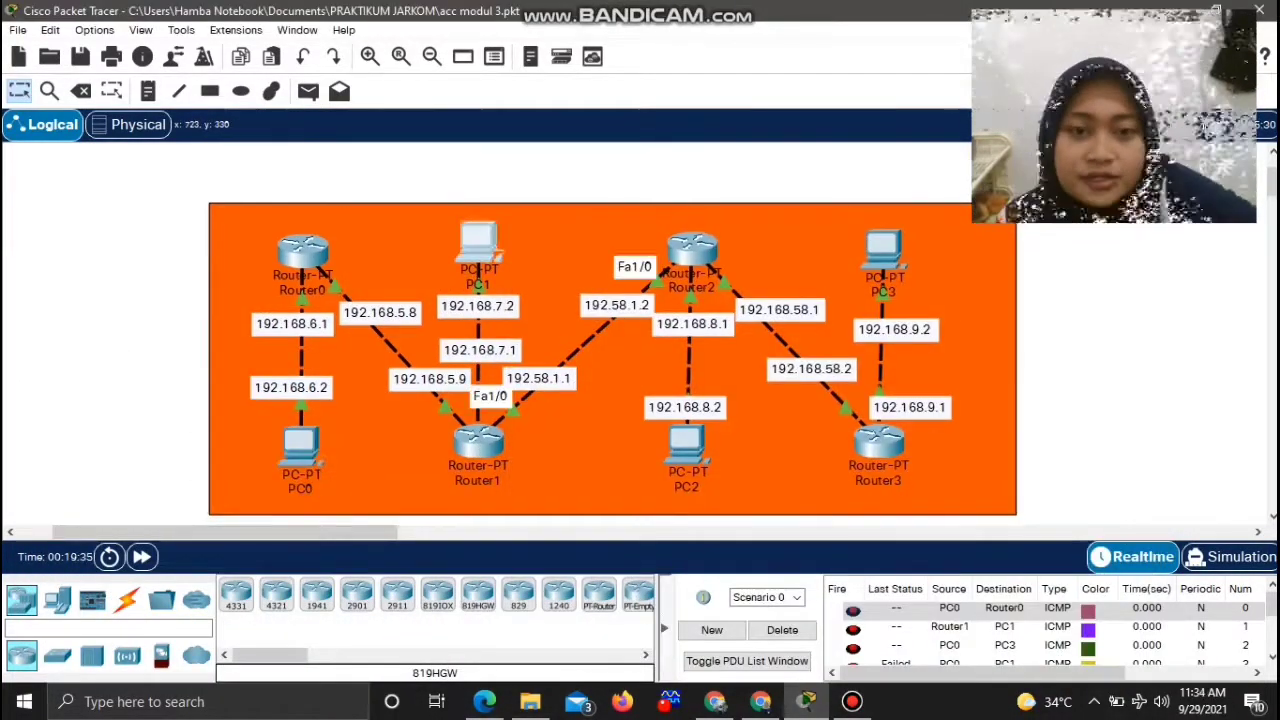
pyautogui.scroll(-1, 612, 313)
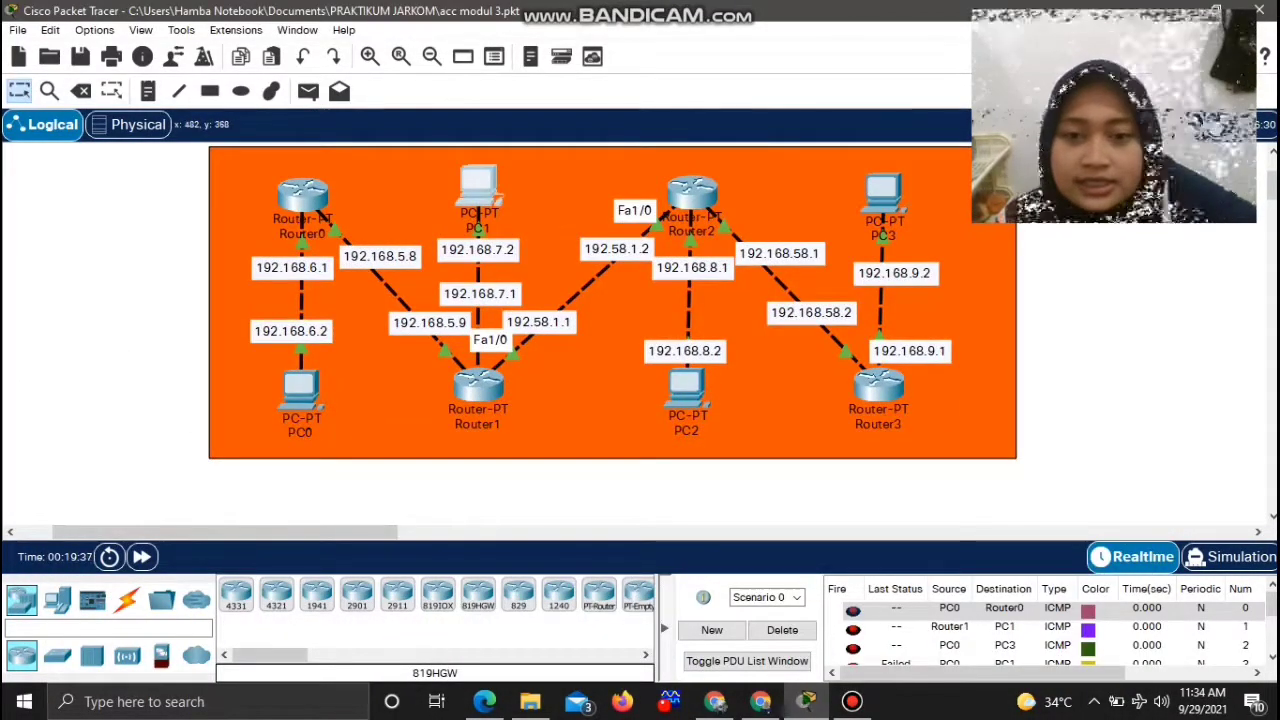
pyautogui.click(478, 185)
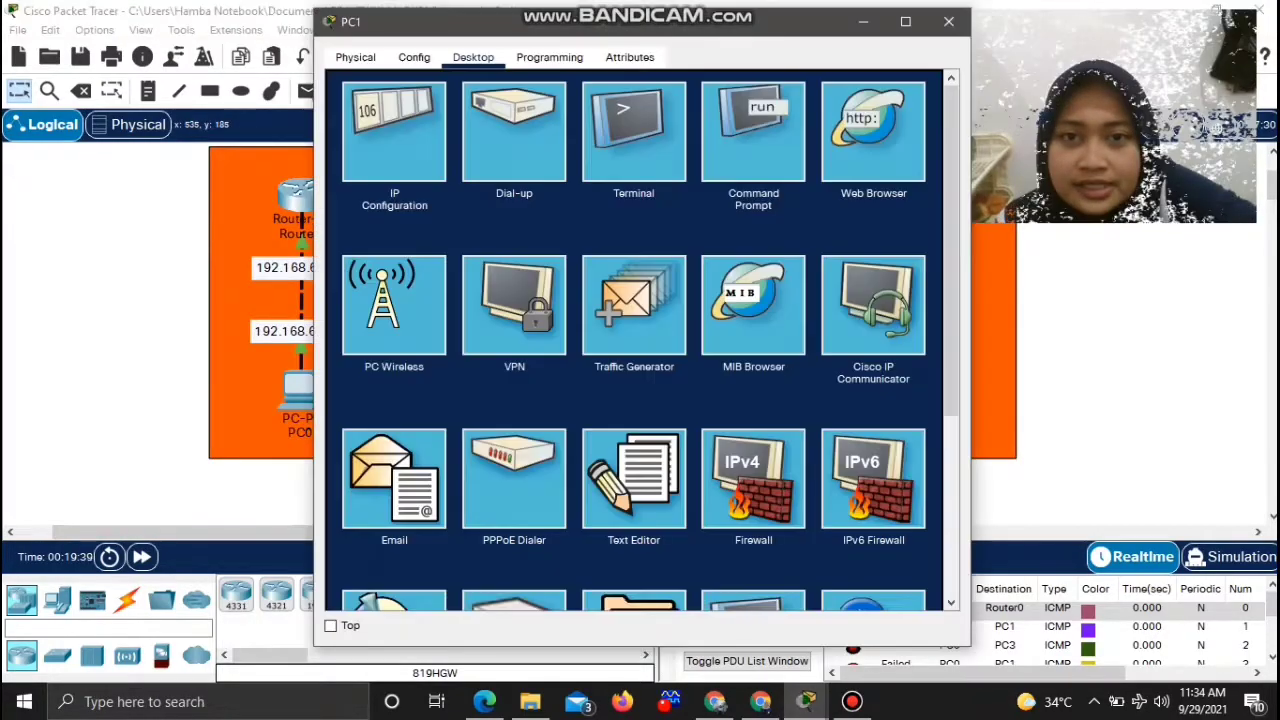
pyautogui.click(948, 21)
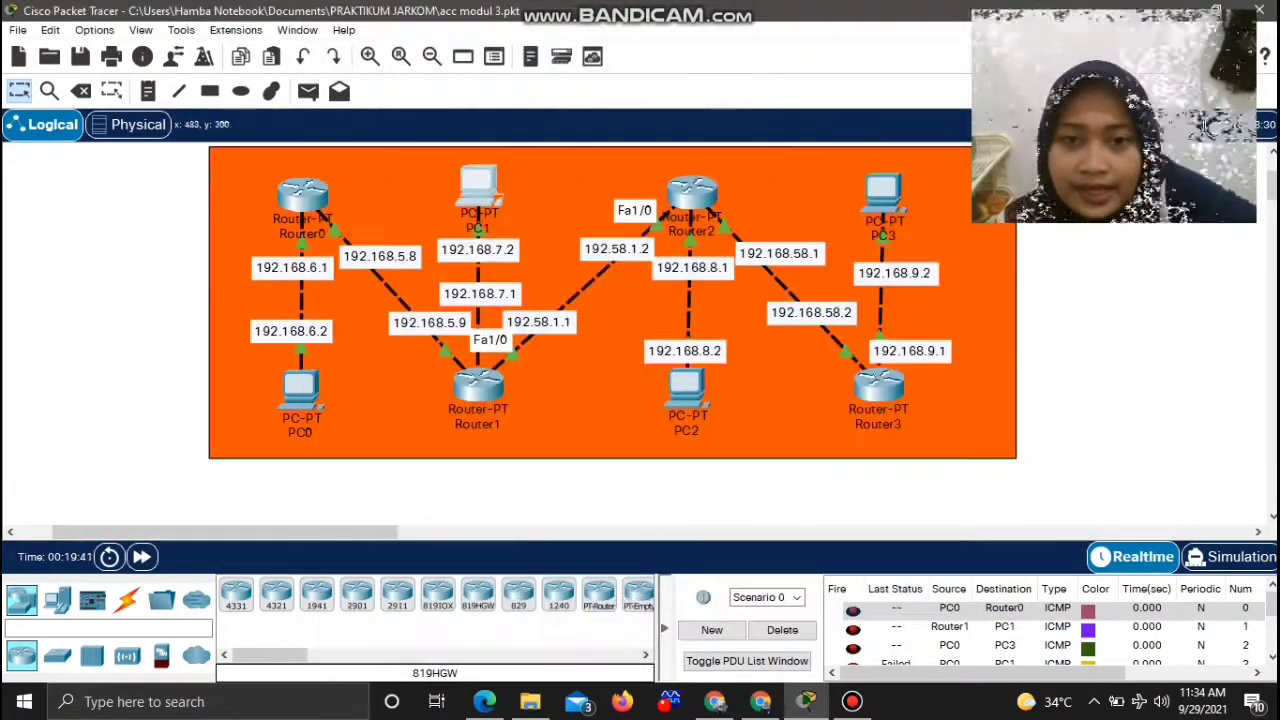
# Ping PC0 at 192.168.6.2 from PC2's command prompt, and close PC2's window
pyautogui.click(686, 385)
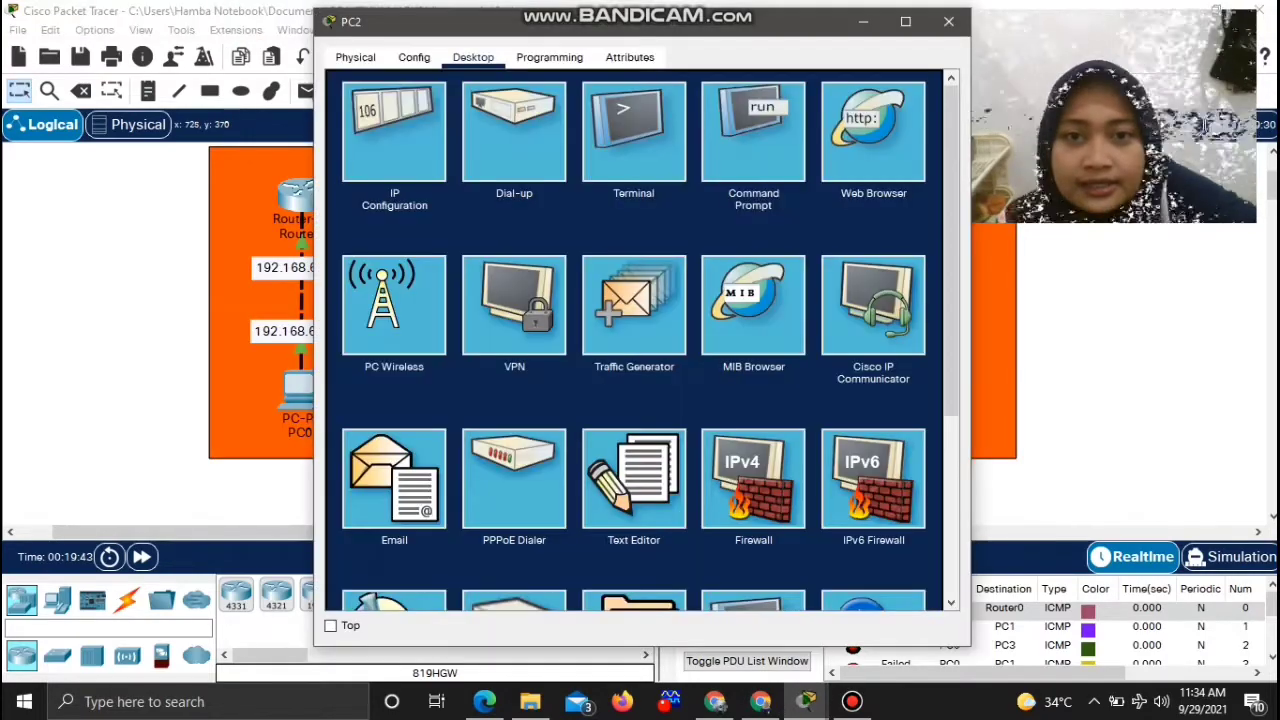
pyautogui.click(753, 140)
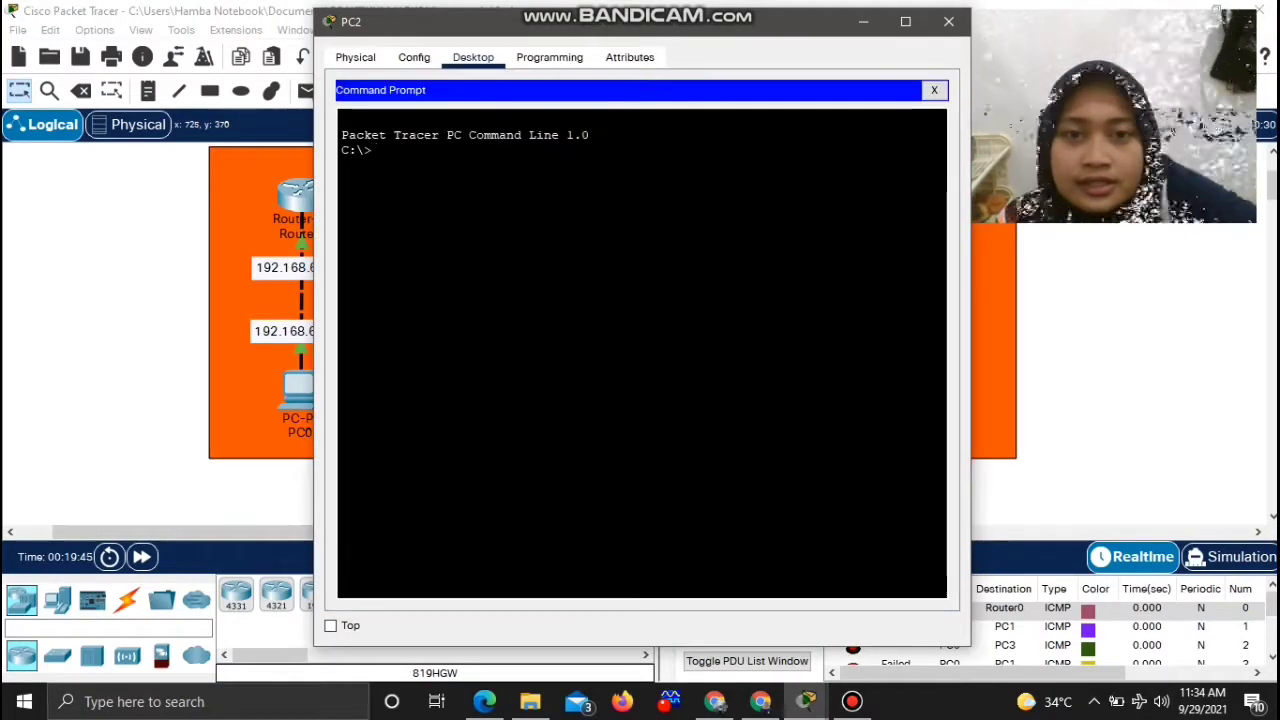
pyautogui.write('PI')
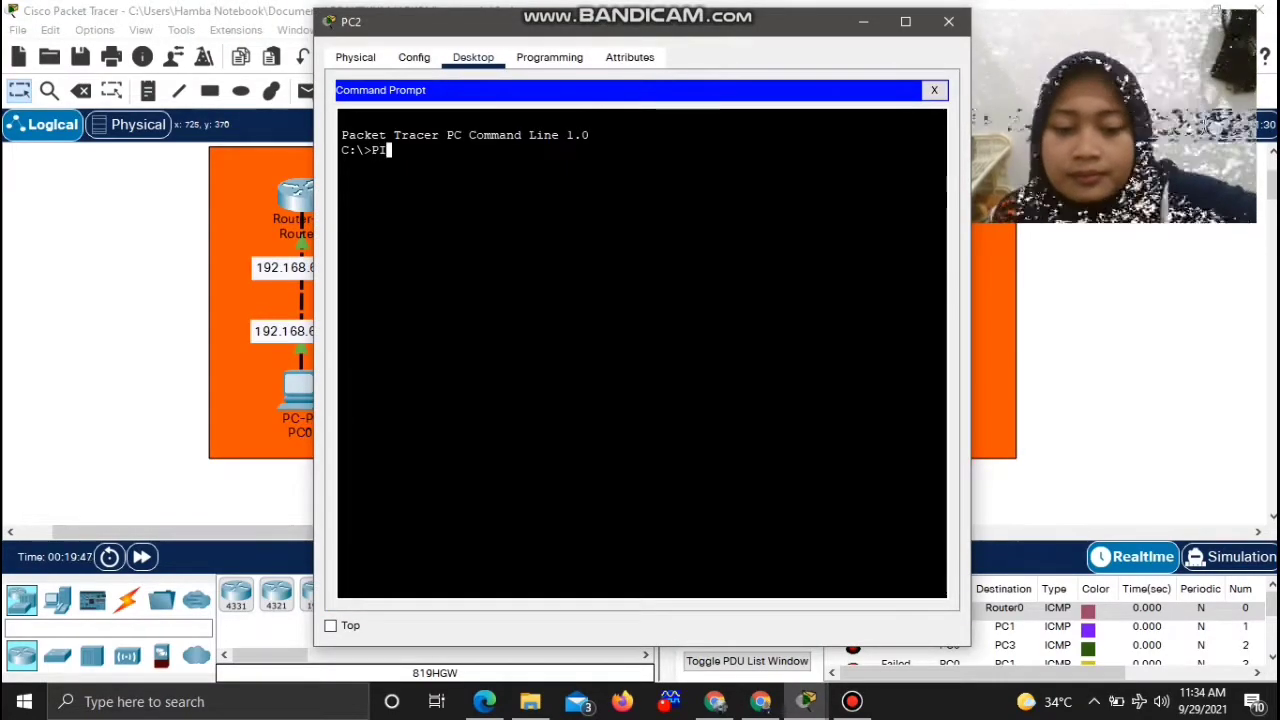
pyautogui.write('NG')
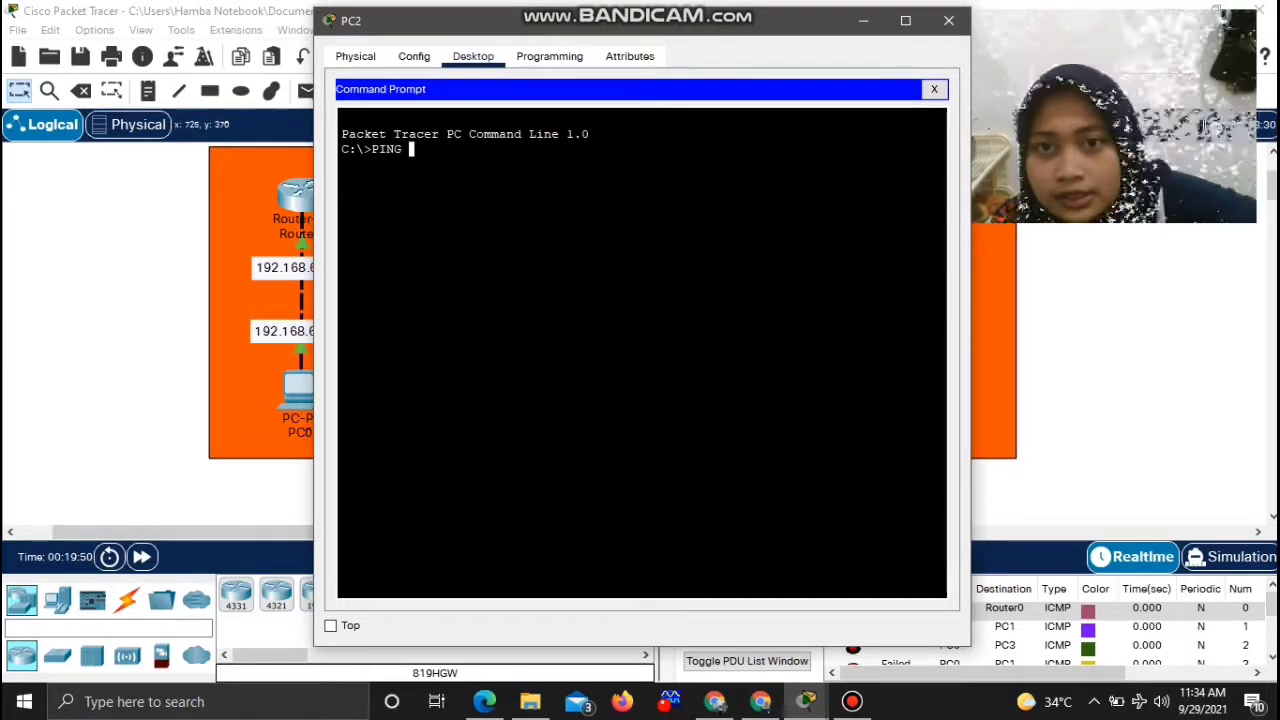
pyautogui.moveTo(420, 20); pyautogui.dragTo(568, 27)
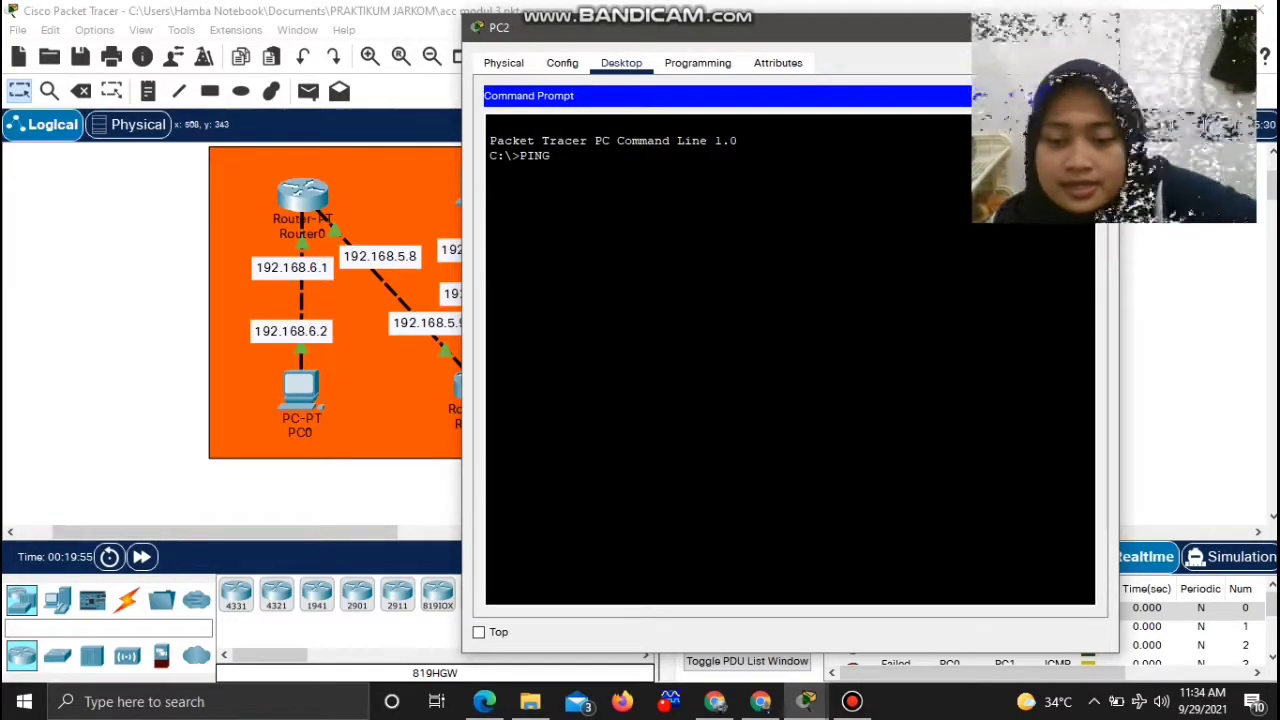
pyautogui.write('19')
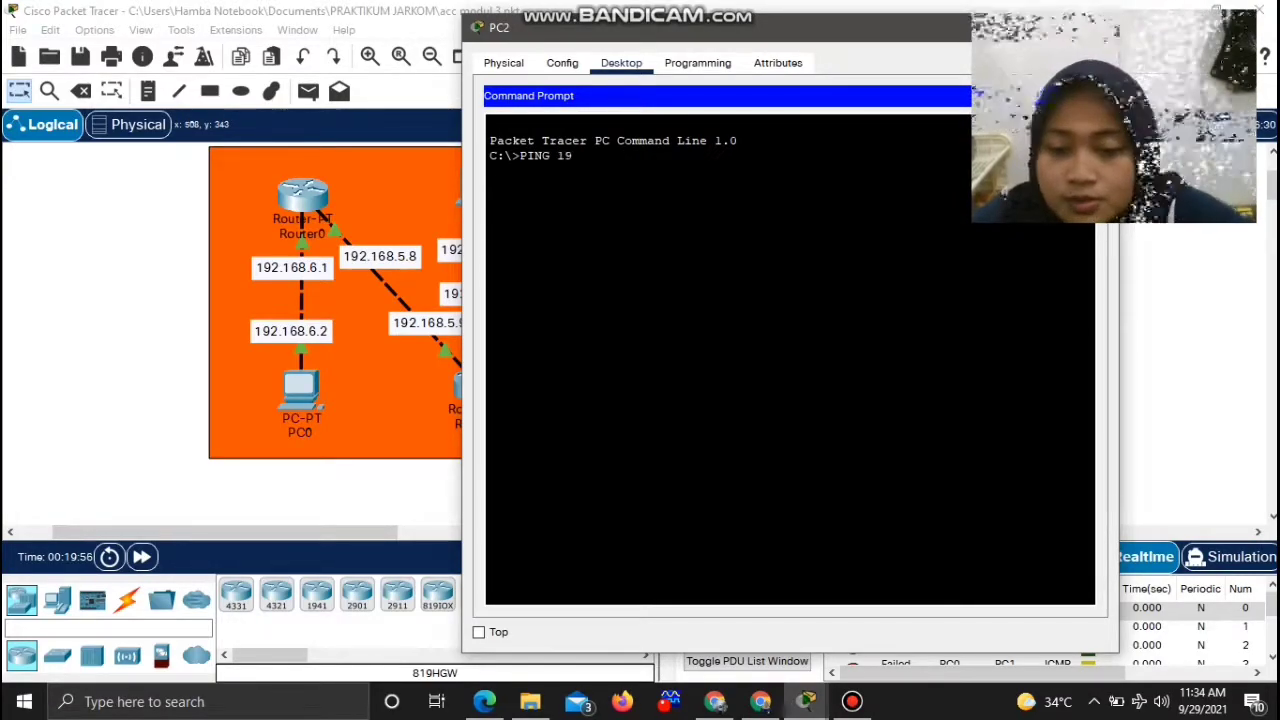
pyautogui.write('2.1')
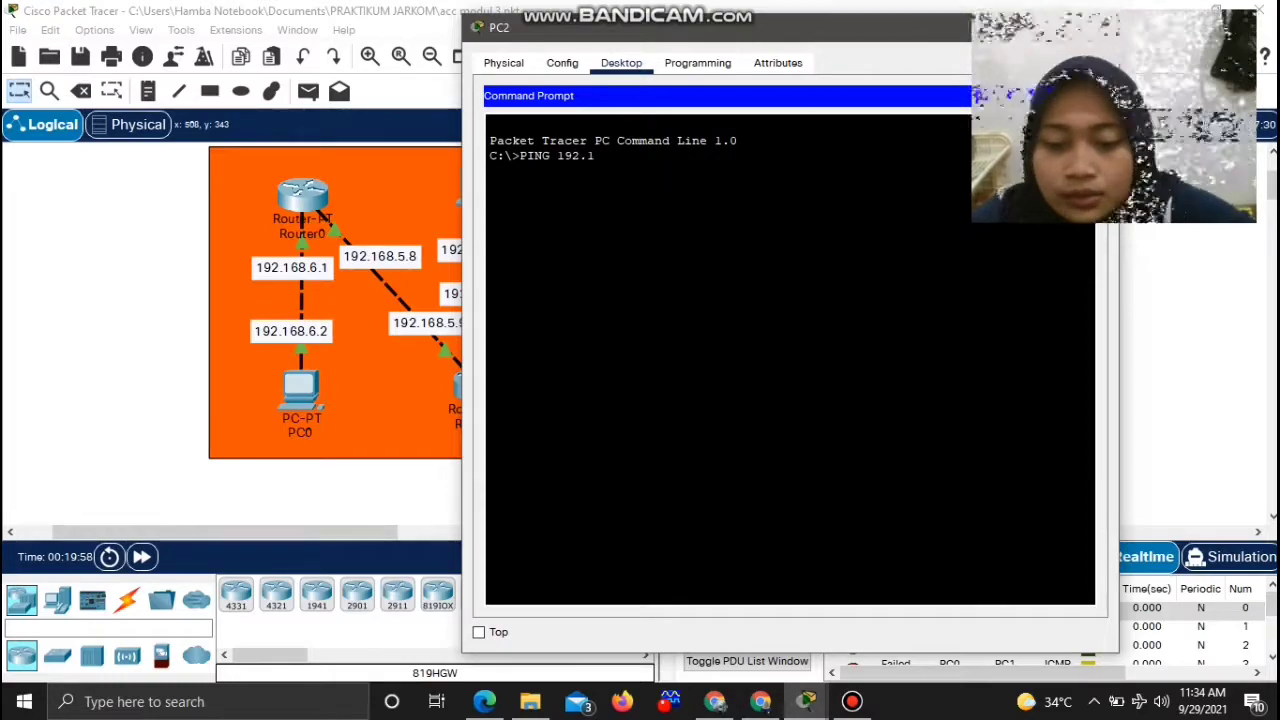
pyautogui.write('68.')
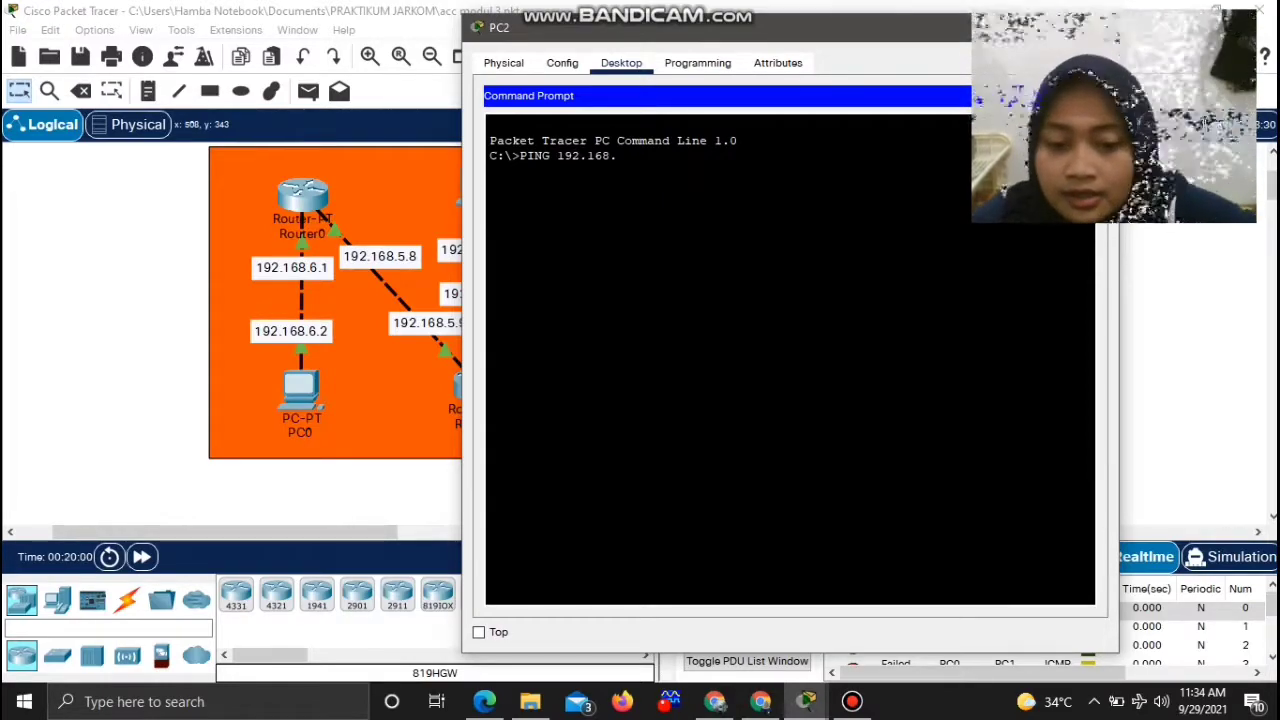
pyautogui.write('6.2')
pyautogui.press('Return')
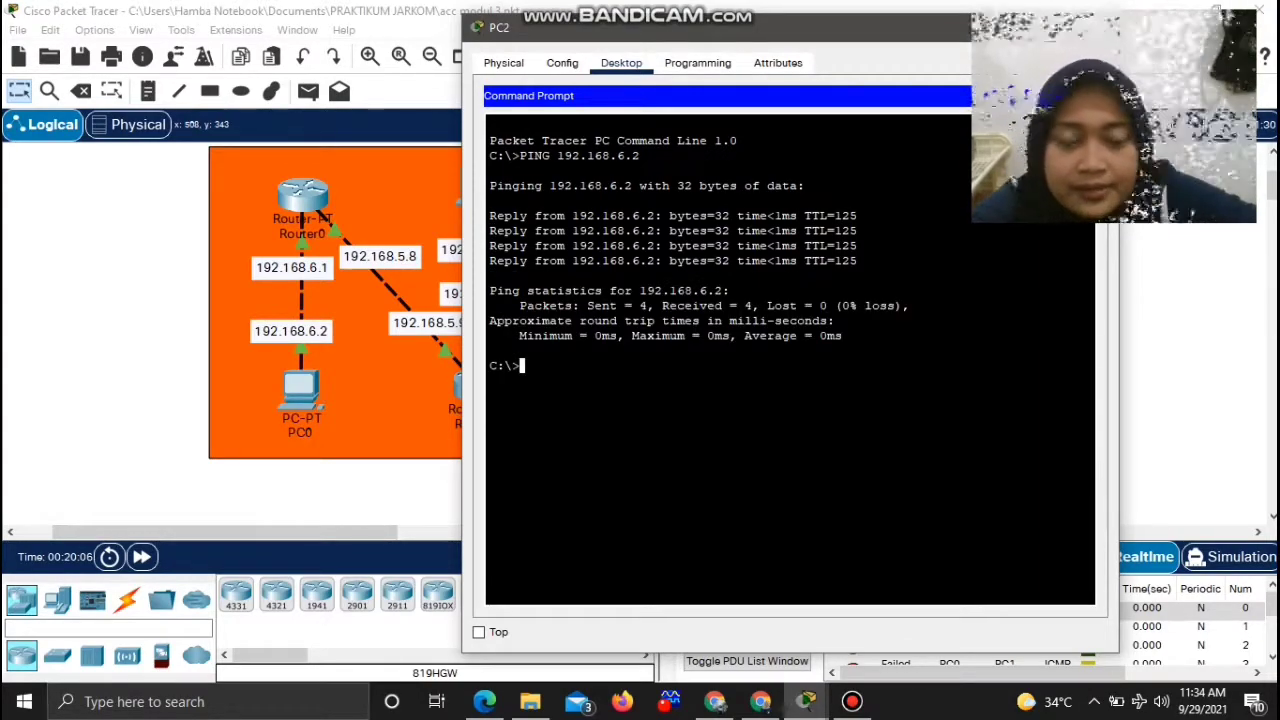
pyautogui.moveTo(752, 34); pyautogui.dragTo(927, 451)
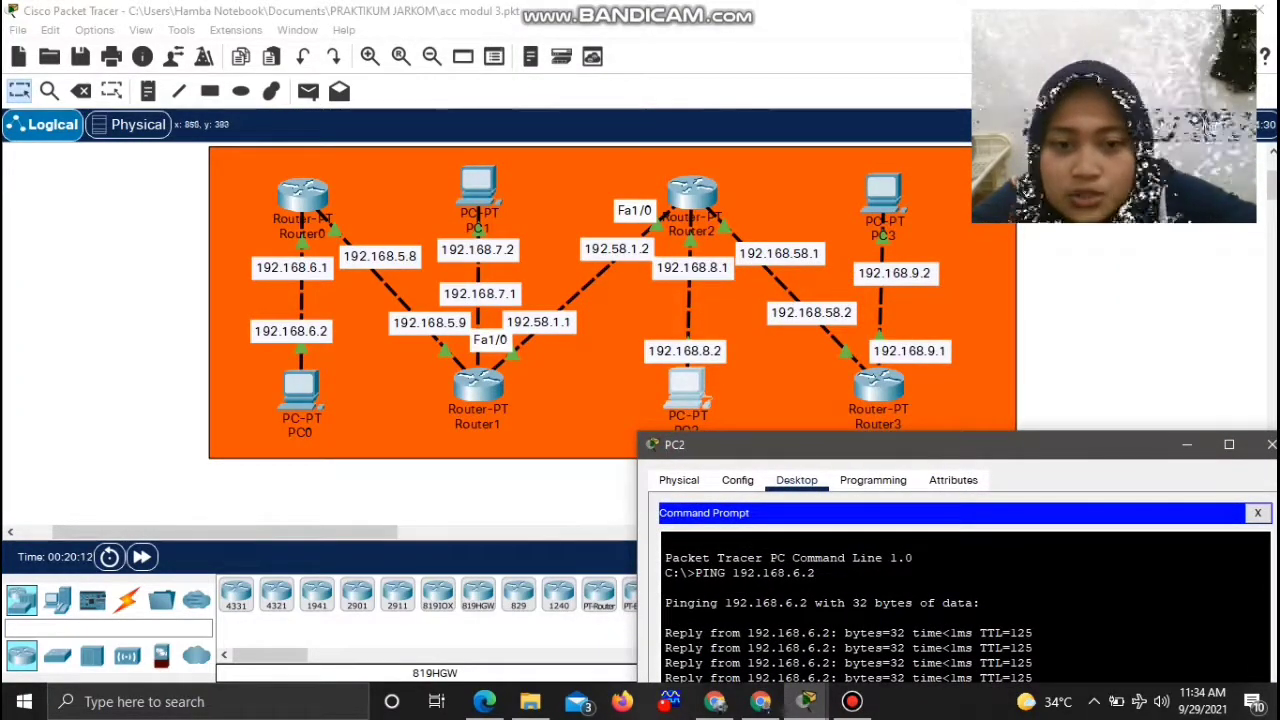
pyautogui.moveTo(900, 444); pyautogui.dragTo(774, 119)
pyautogui.click(1150, 119)
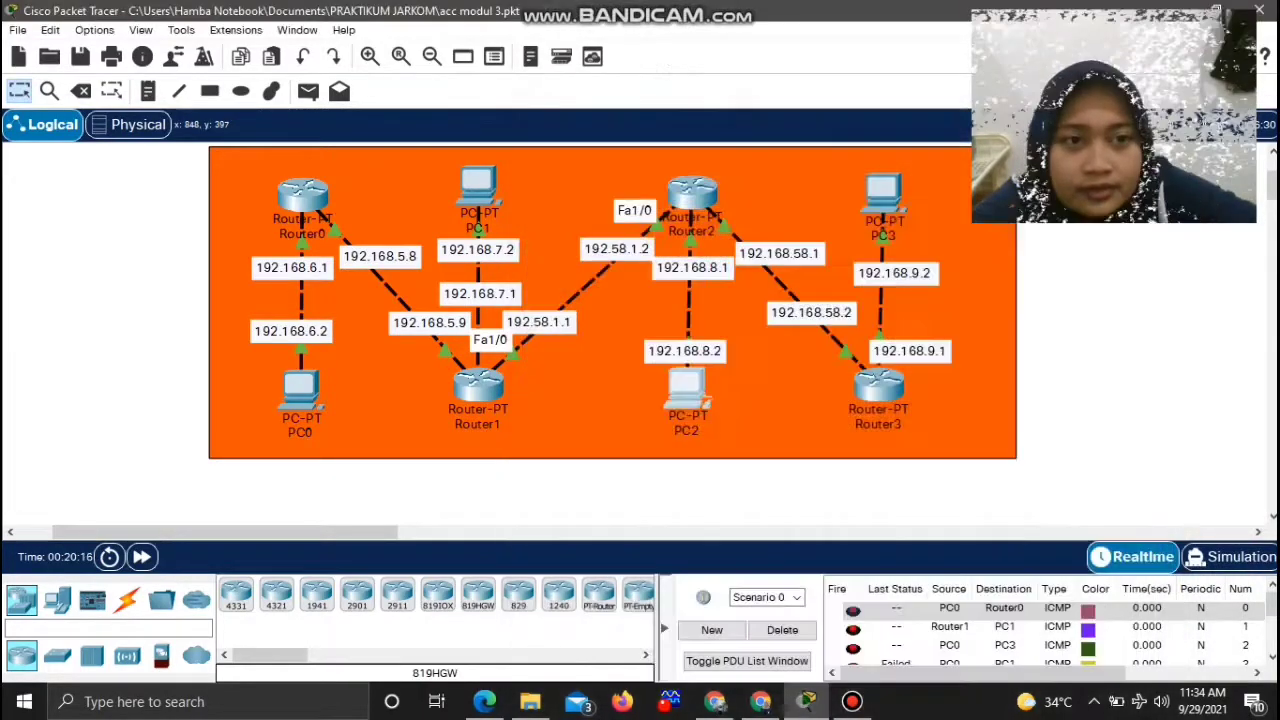